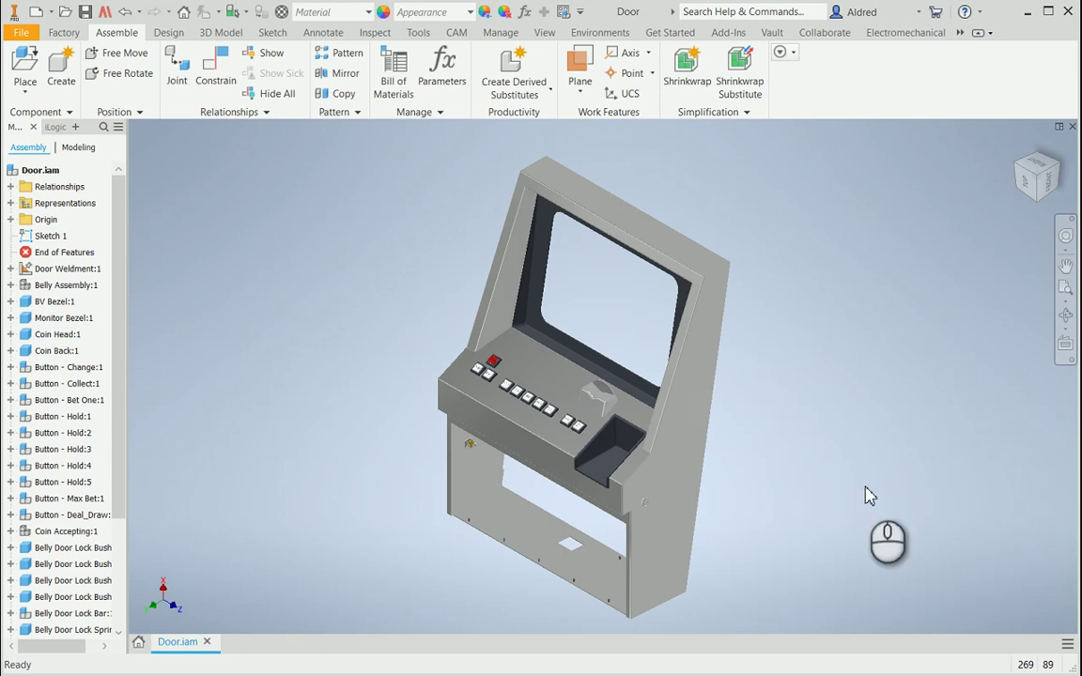
# Select the door weldment, clear the selection, then select the Change button part on the console
pyautogui.click(665, 416)
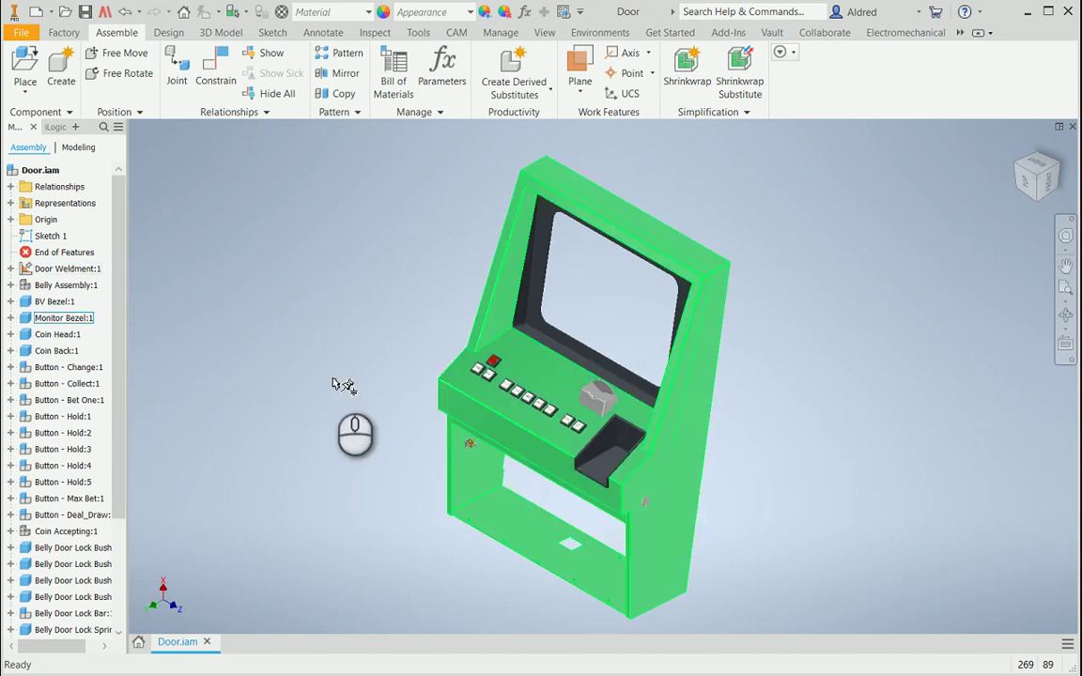
pyautogui.click(294, 347)
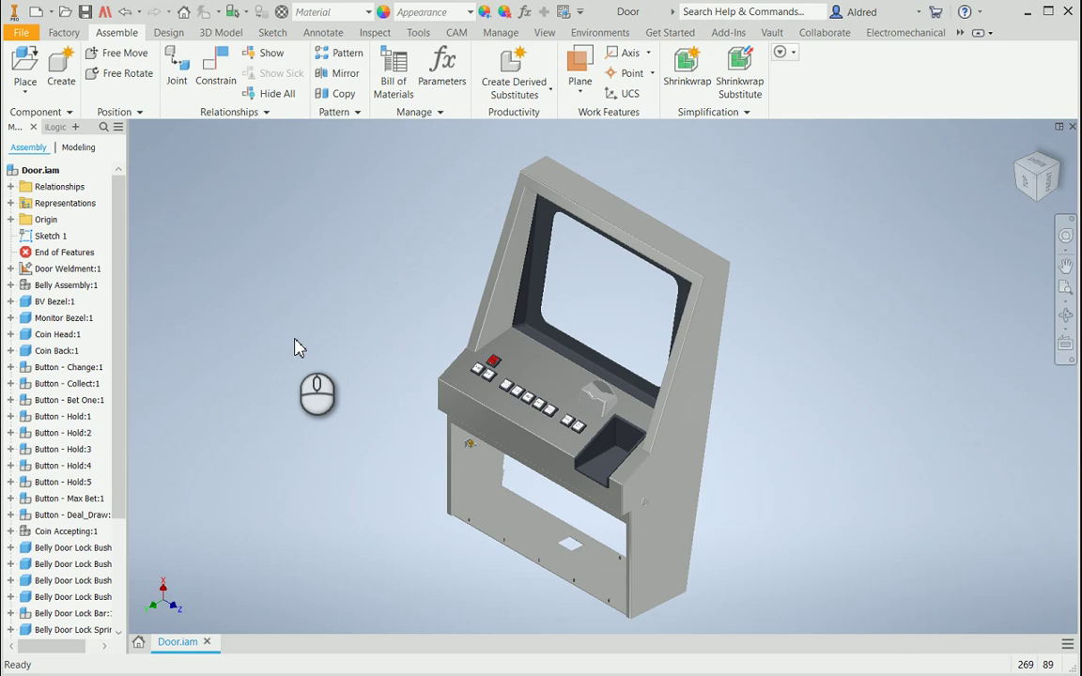
pyautogui.click(493, 360)
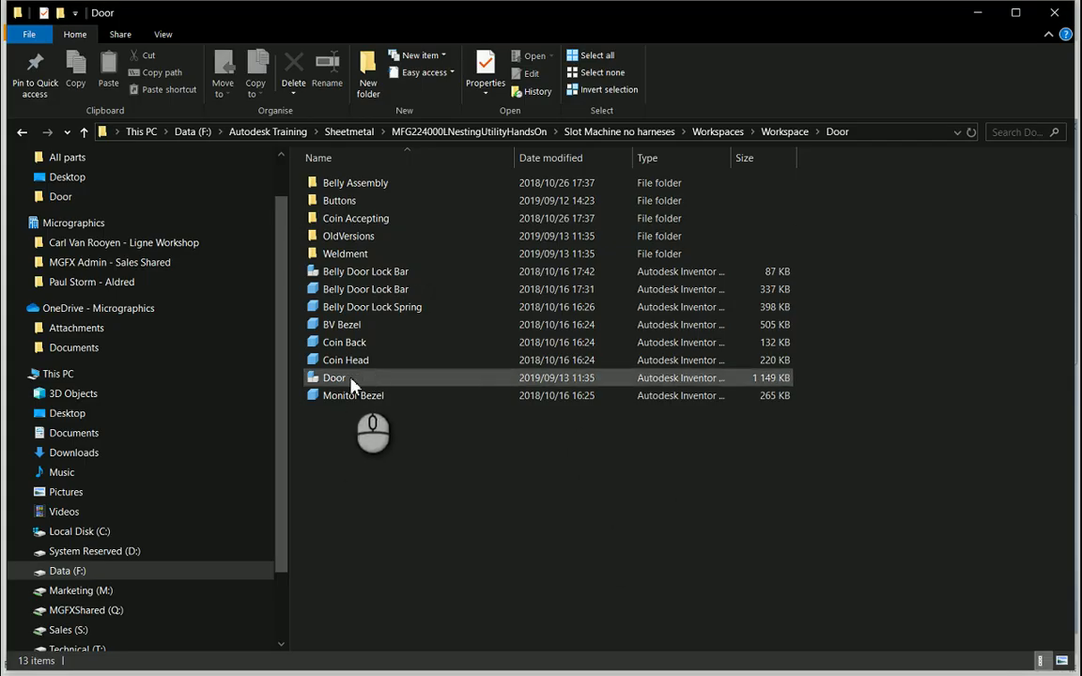
# Start Pack and Go for the Door assembly file in the Door folder
pyautogui.click(349, 379)
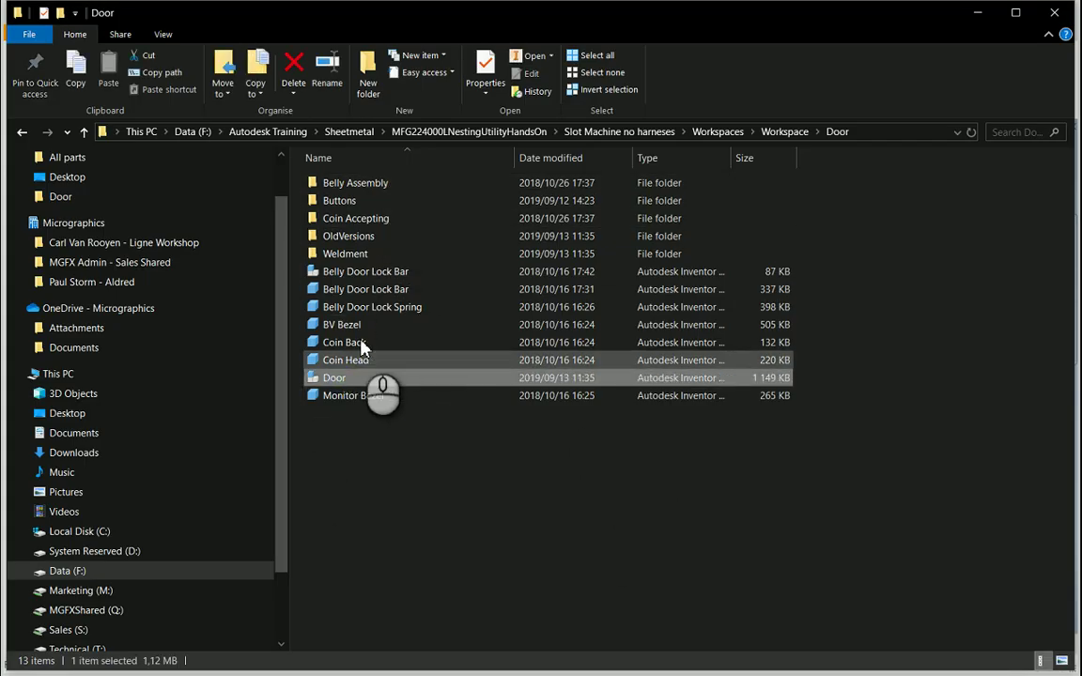
pyautogui.moveTo(314, 388)
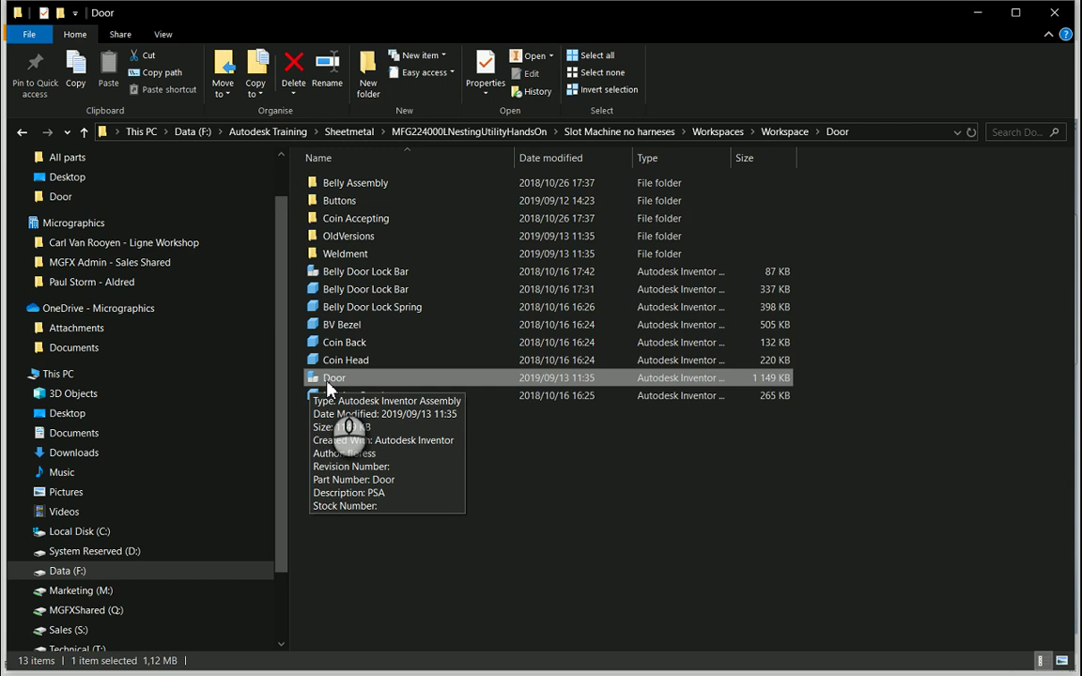
pyautogui.rightClick(341, 384)
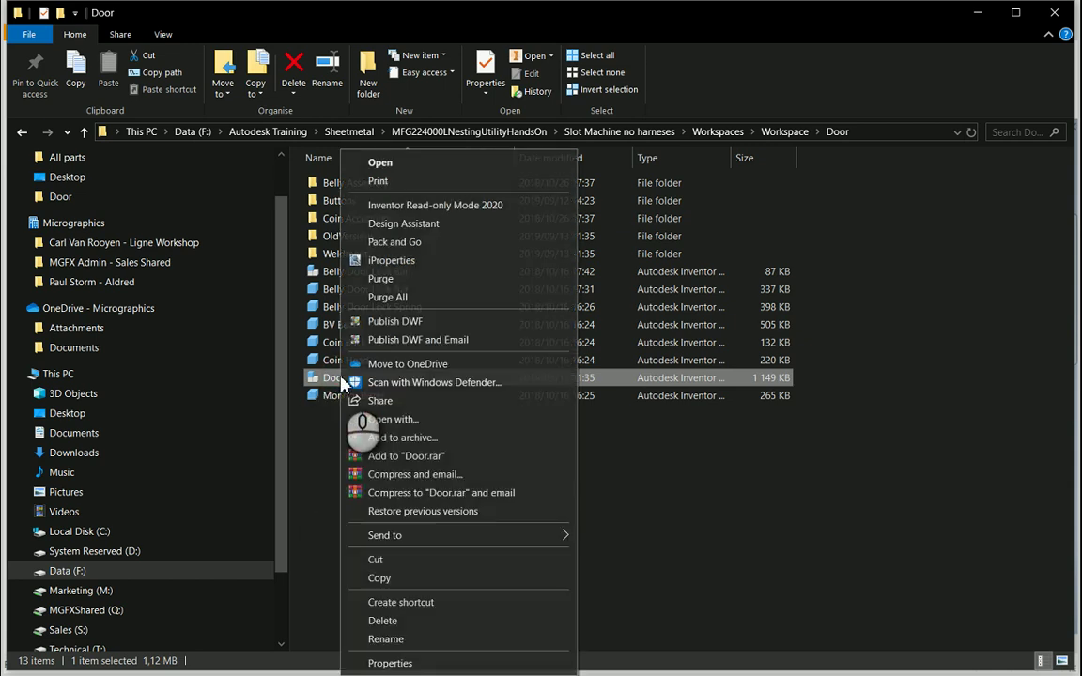
pyautogui.click(406, 242)
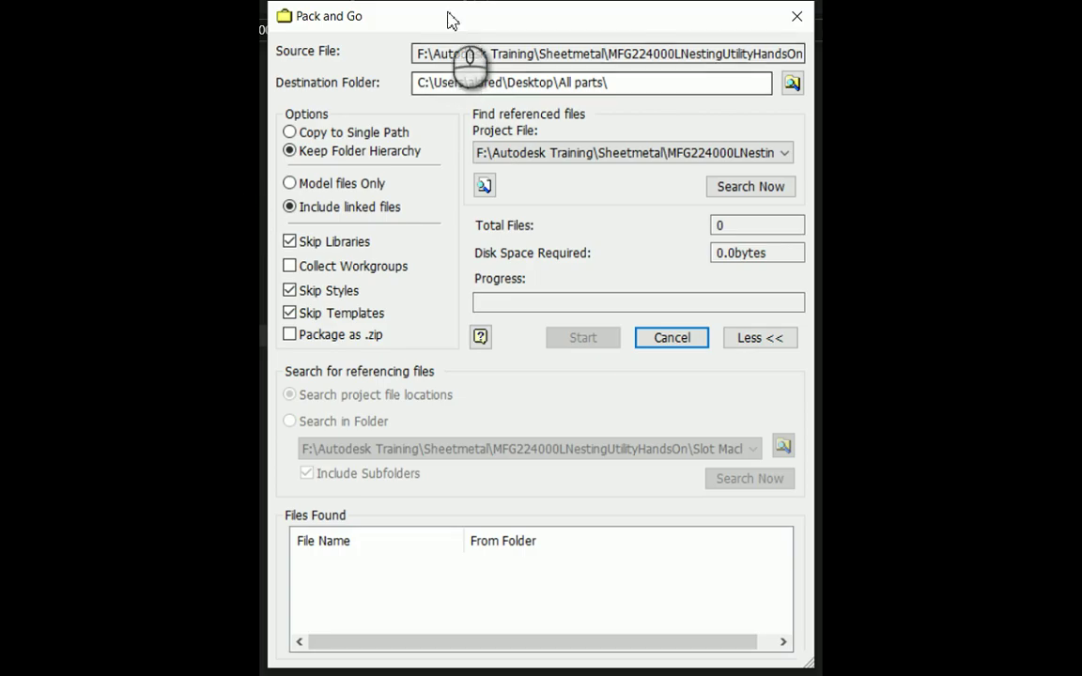
# Choose Copy to Single Path into Desktop\All parts and search for all 95 referenced files
pyautogui.moveTo(451, 28)
pyautogui.mouseDown()
pyautogui.moveTo(423, 29)
pyautogui.moveTo(441, 34)
pyautogui.mouseUp()
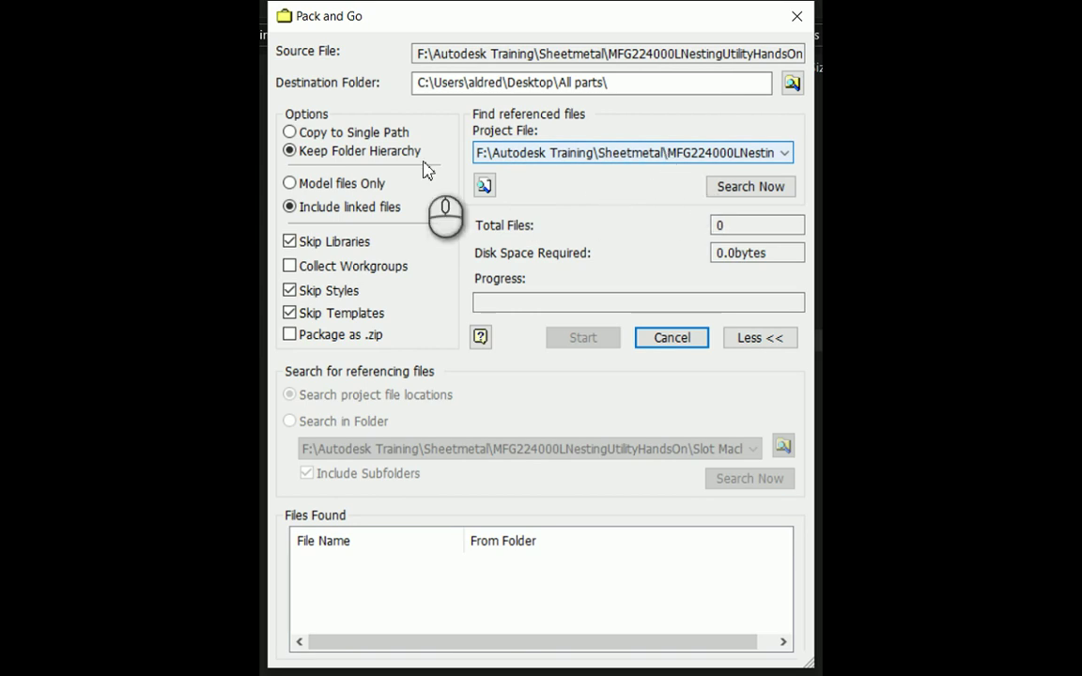
pyautogui.click(290, 132)
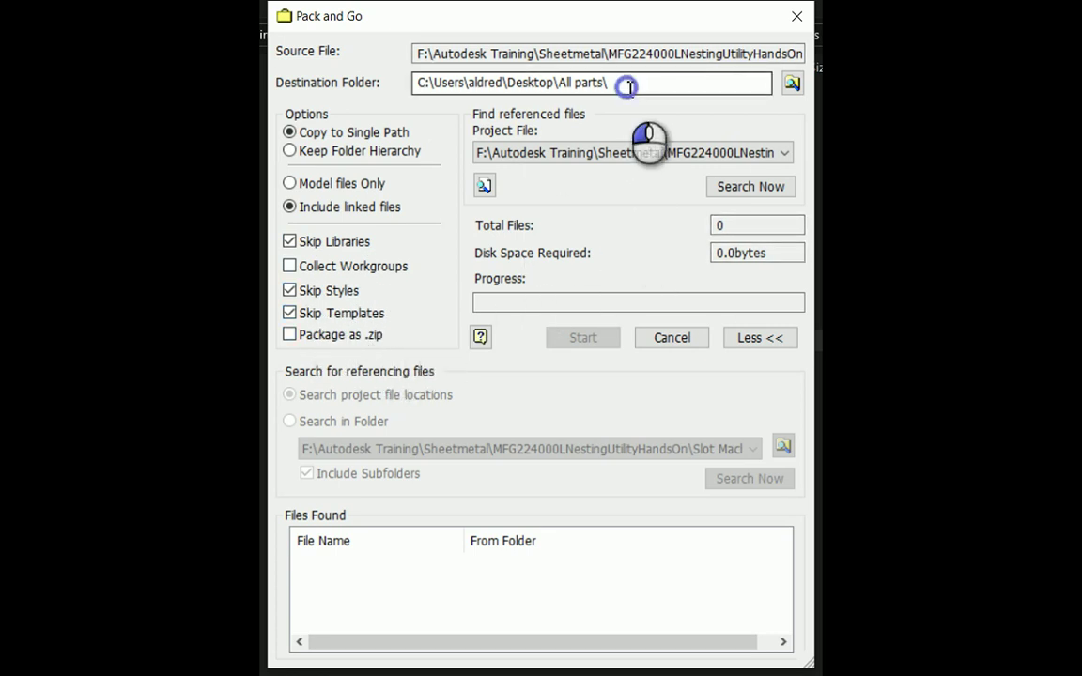
pyautogui.moveTo(620, 84); pyautogui.dragTo(366, 83)
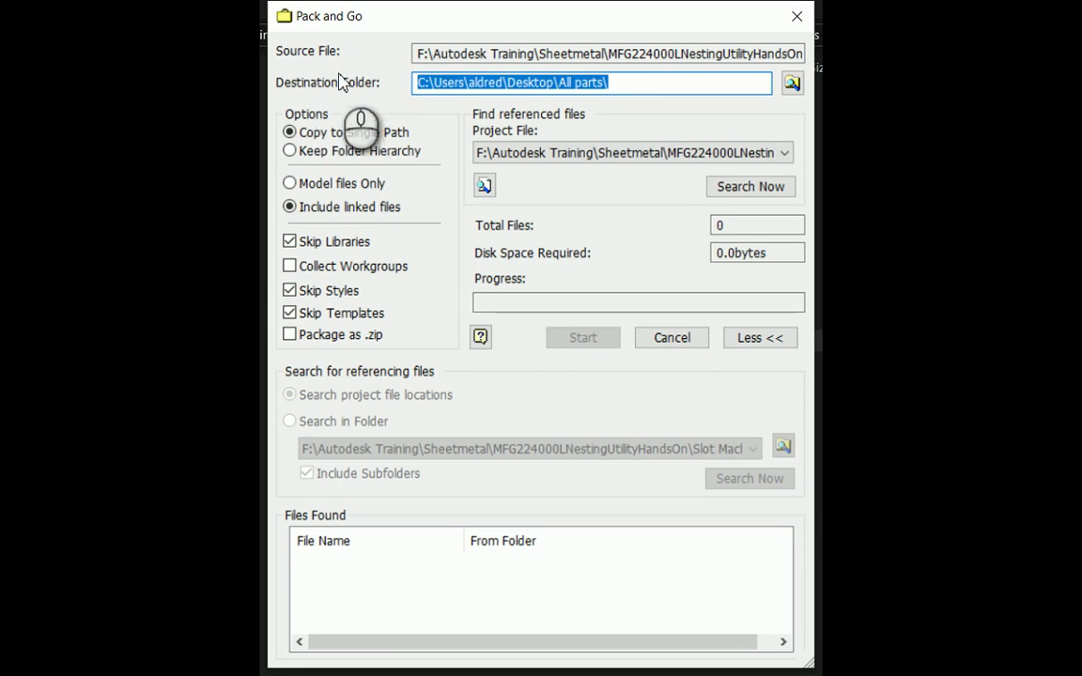
pyautogui.click(750, 186)
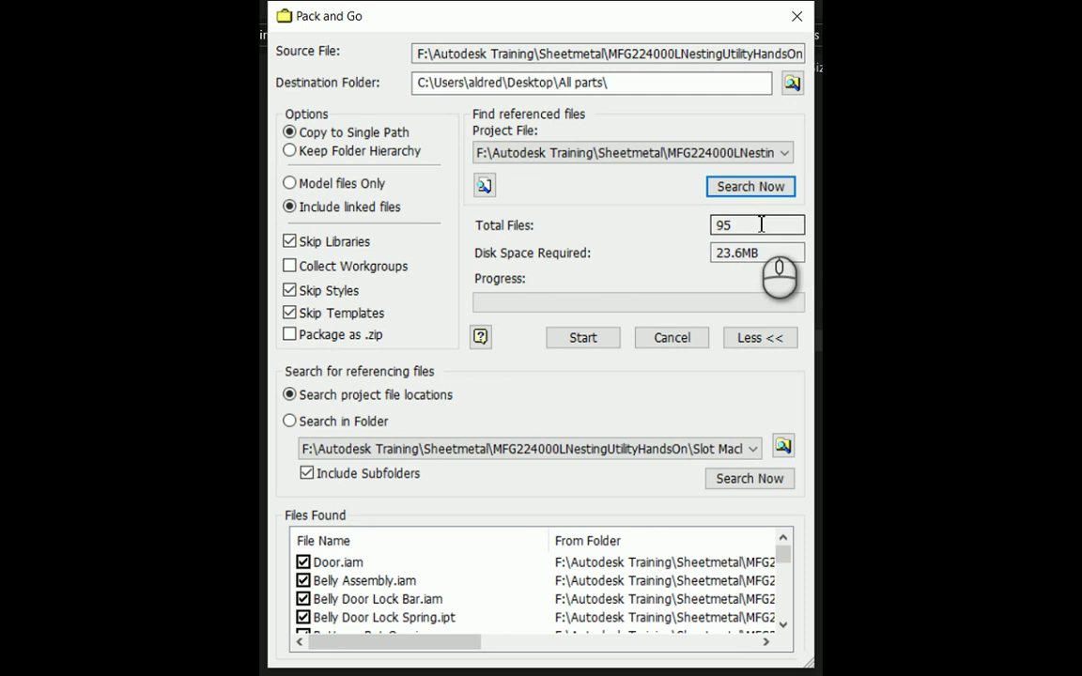
pyautogui.moveTo(762, 224); pyautogui.dragTo(715, 221)
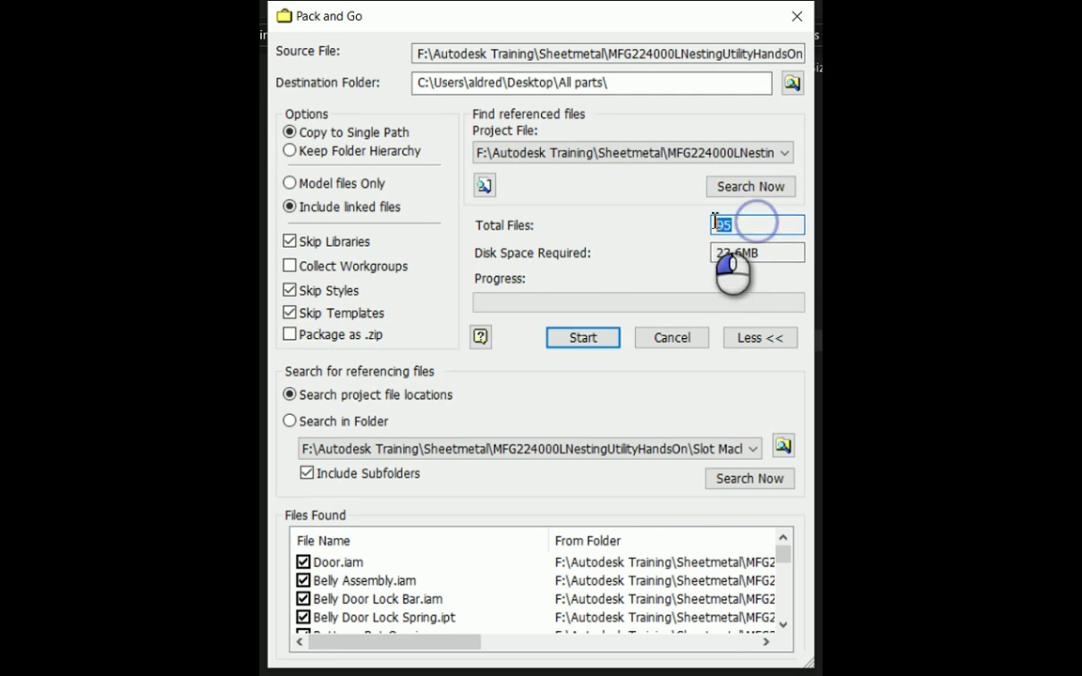
# Copy the files, replacing all existing copies and overwriting the Pack and Go log
pyautogui.click(587, 338)
pyautogui.click(635, 357)
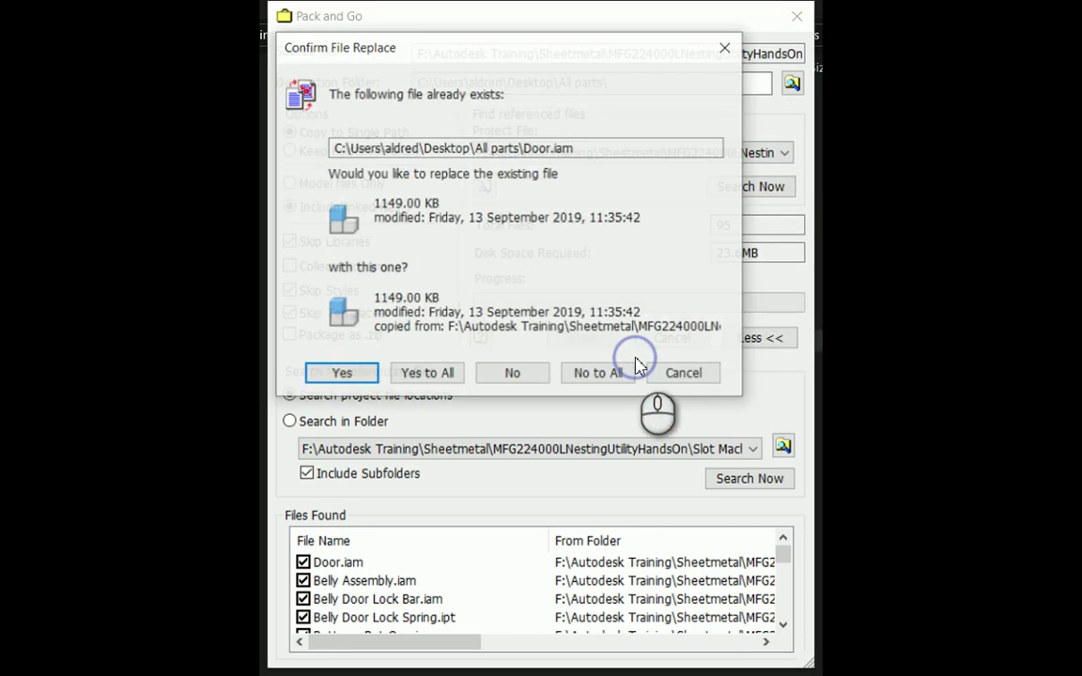
pyautogui.click(430, 376)
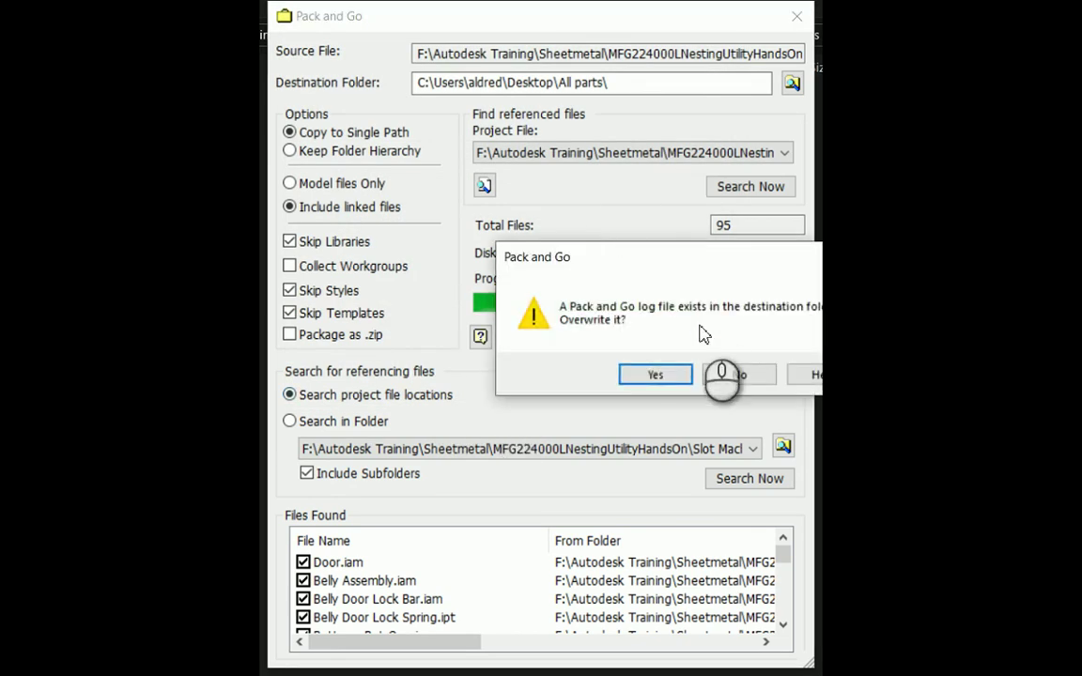
pyautogui.click(670, 377)
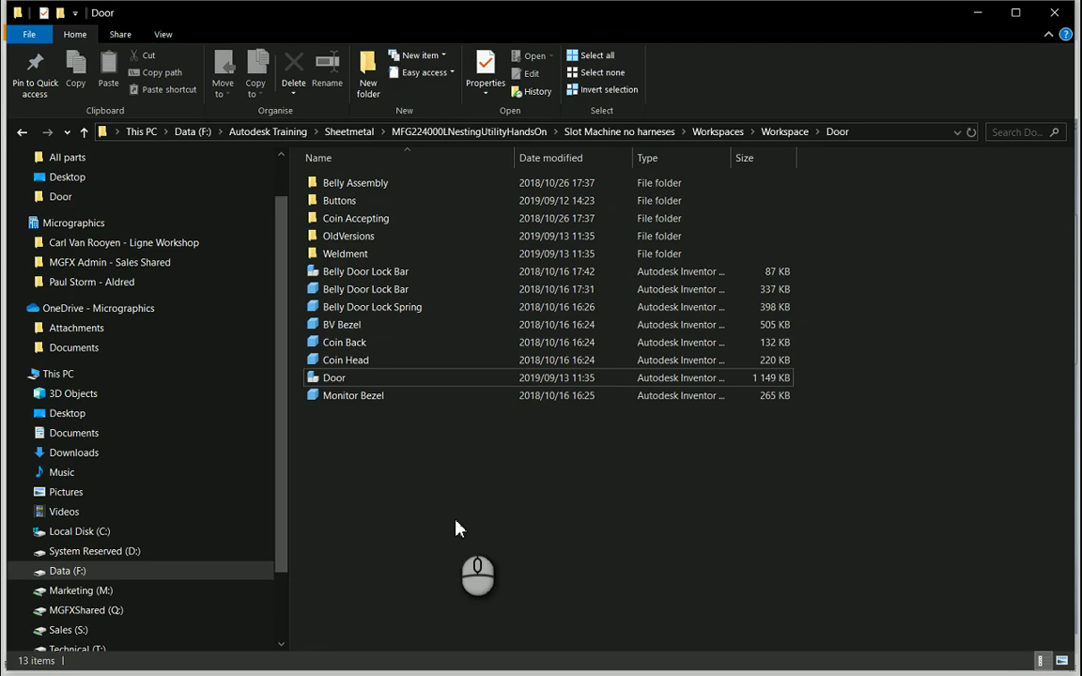
# Open Desktop\All parts and scroll through its 98 packaged items
pyautogui.click(68, 414)
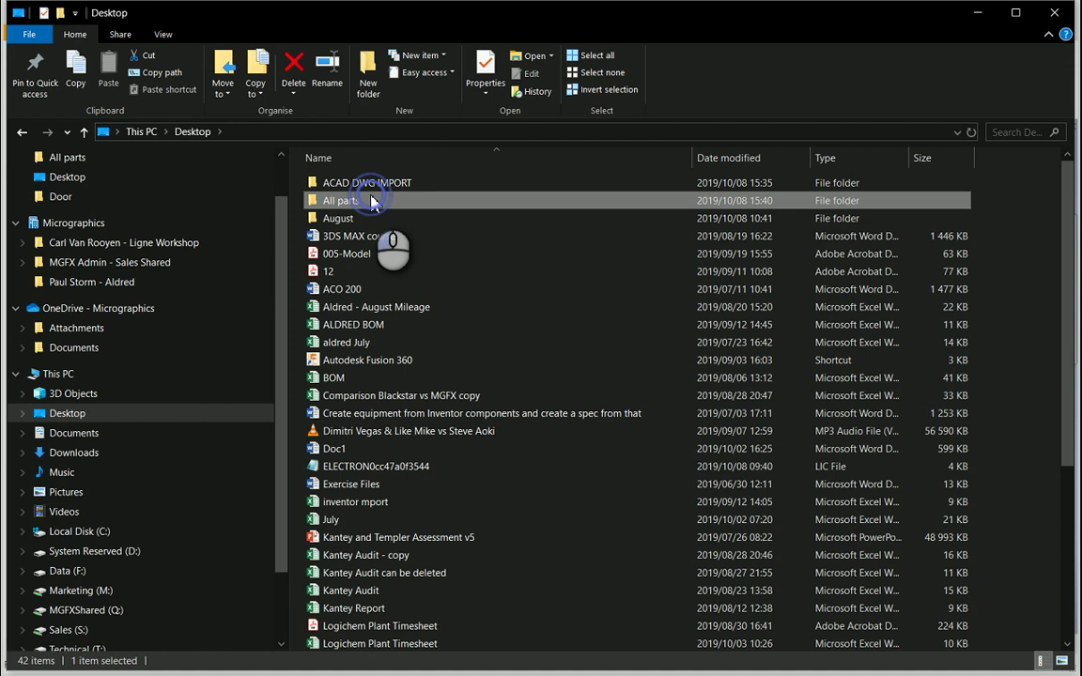
pyautogui.doubleClick(371, 203)
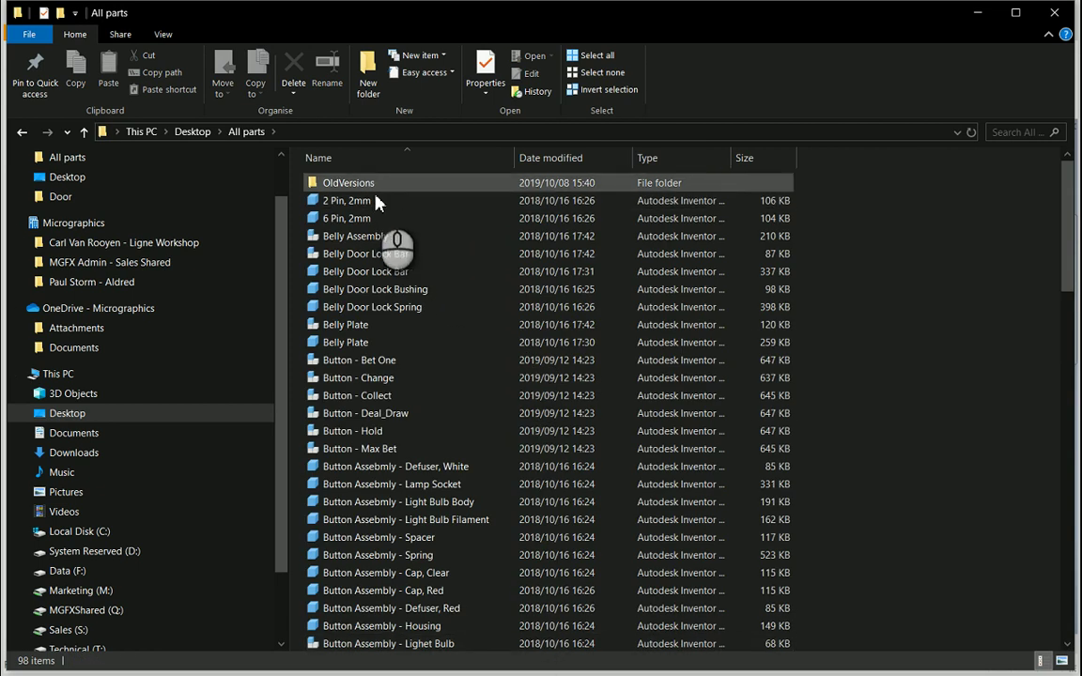
pyautogui.scroll(-6, 383, 526)
pyautogui.scroll(-18, 383, 526)
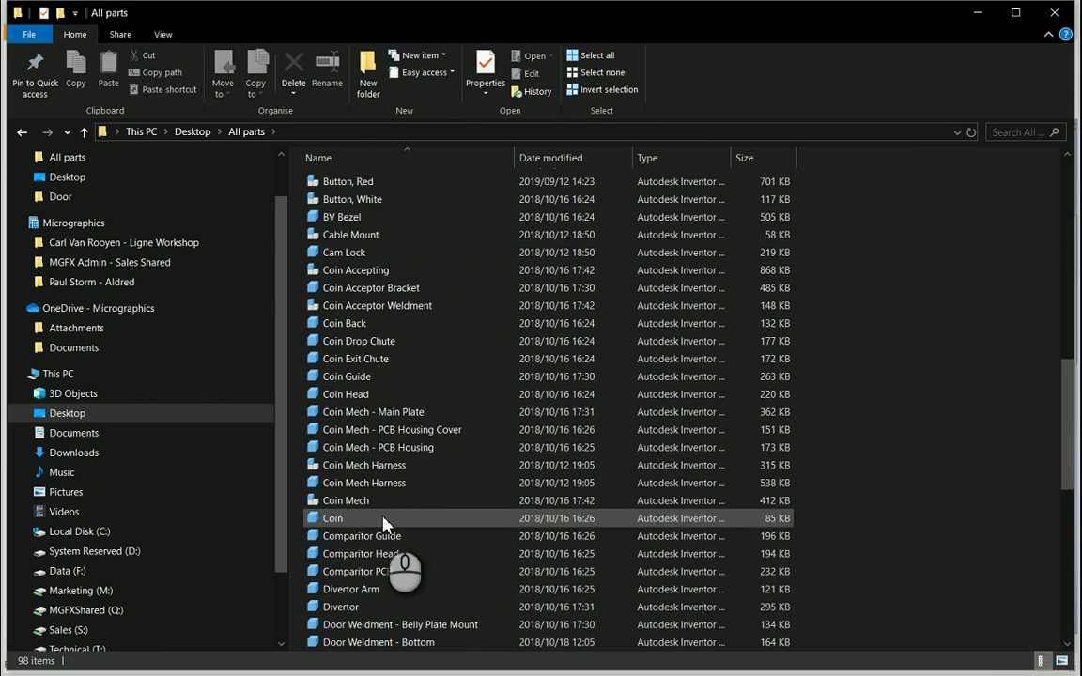
pyautogui.scroll(6, 379, 588)
pyautogui.scroll(15, 379, 588)
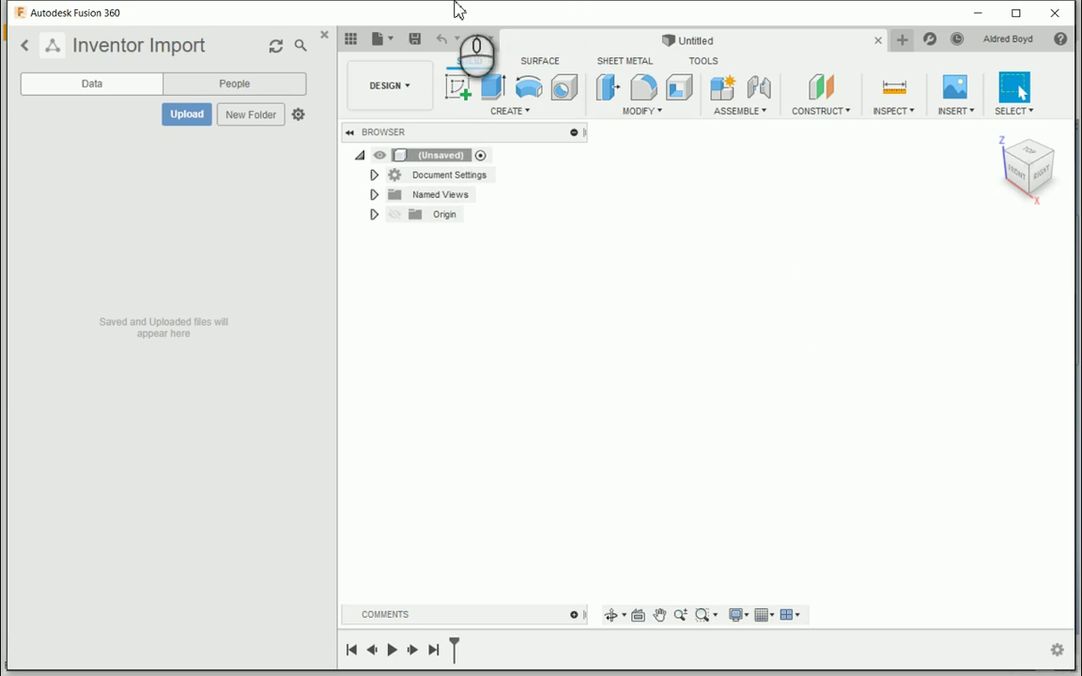
# Close the Data panel and bring up the Open dialog from the File menu
pyautogui.click(325, 37)
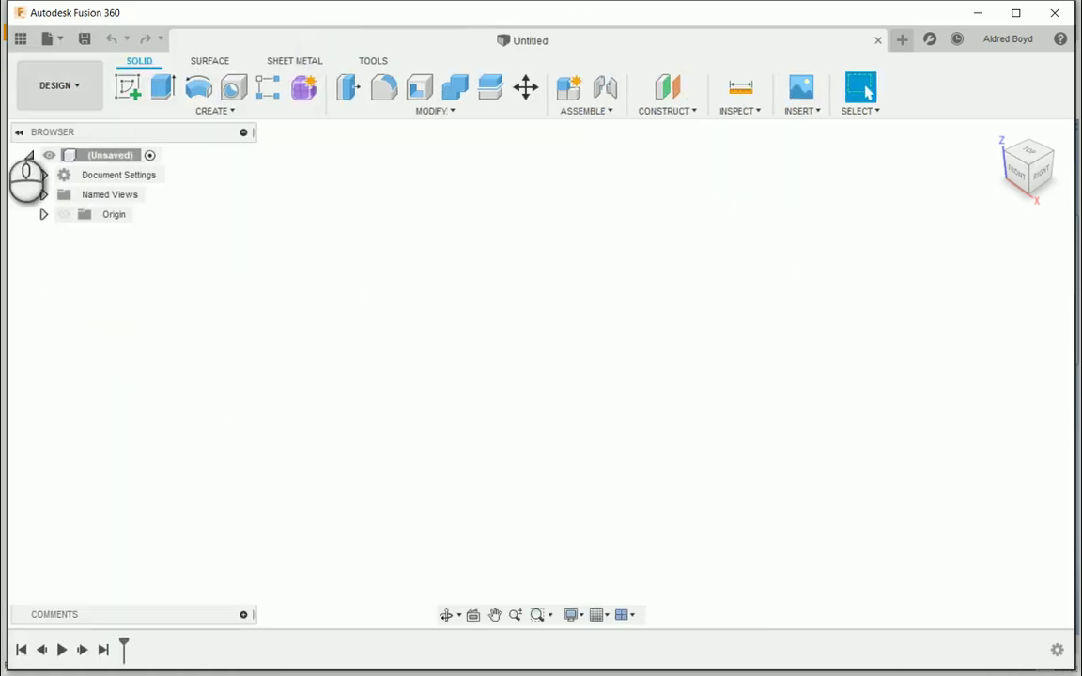
pyautogui.click(63, 41)
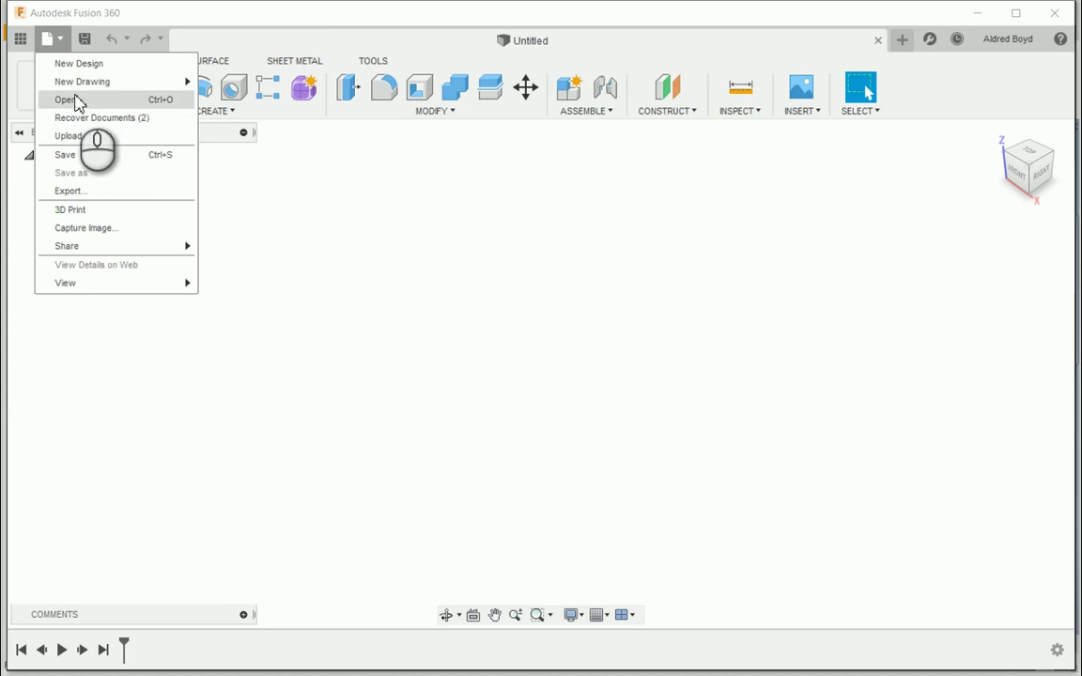
pyautogui.click(73, 104)
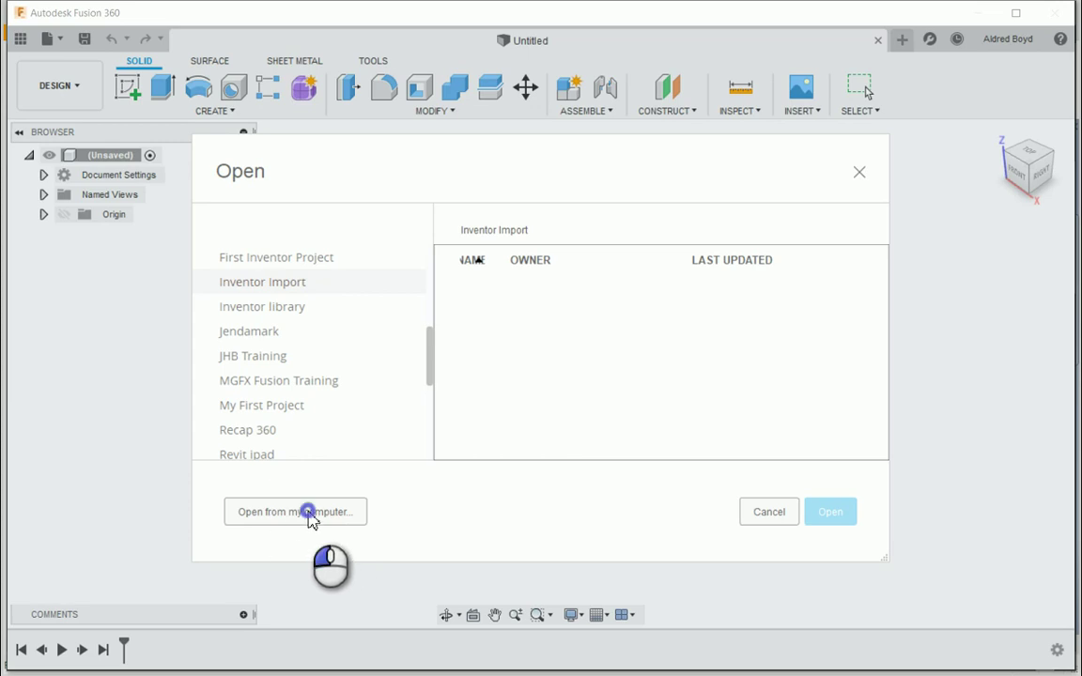
# Open Door from Desktop\All parts on this computer so it loads into the Upload dialog
pyautogui.click(311, 519)
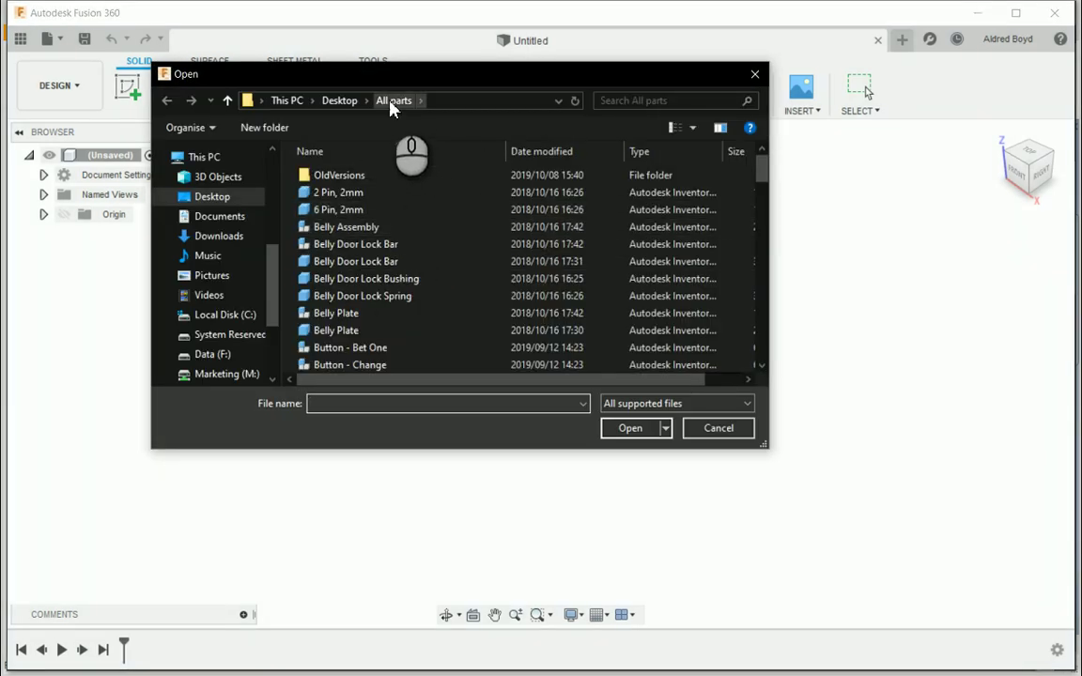
pyautogui.scroll(-15, 393, 301)
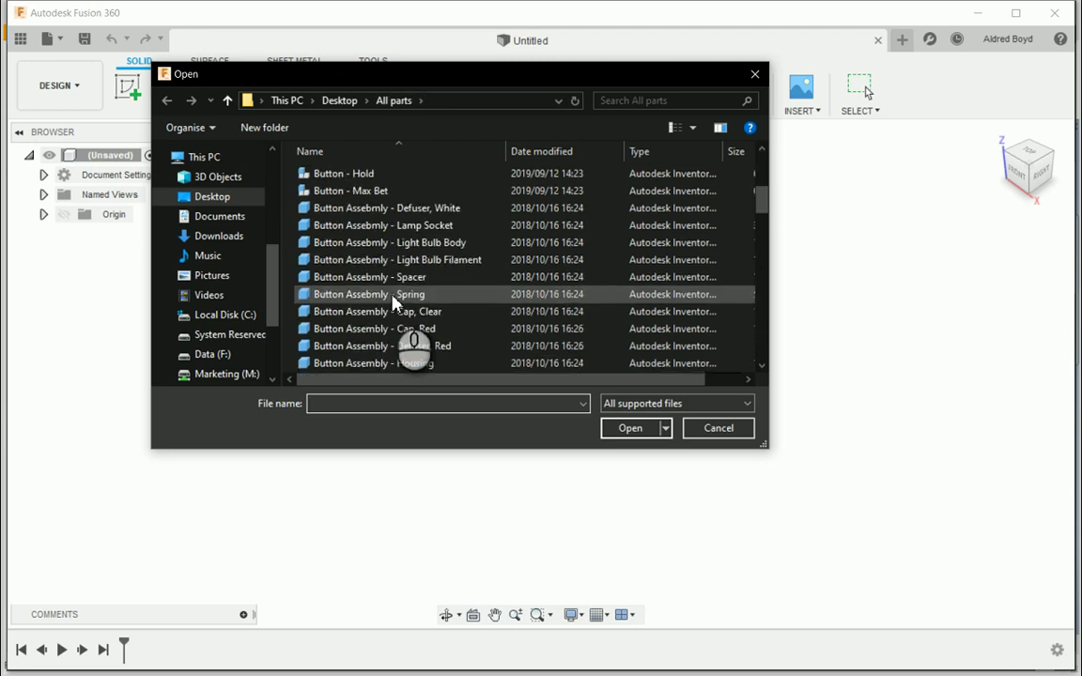
pyautogui.scroll(-8, 357, 312)
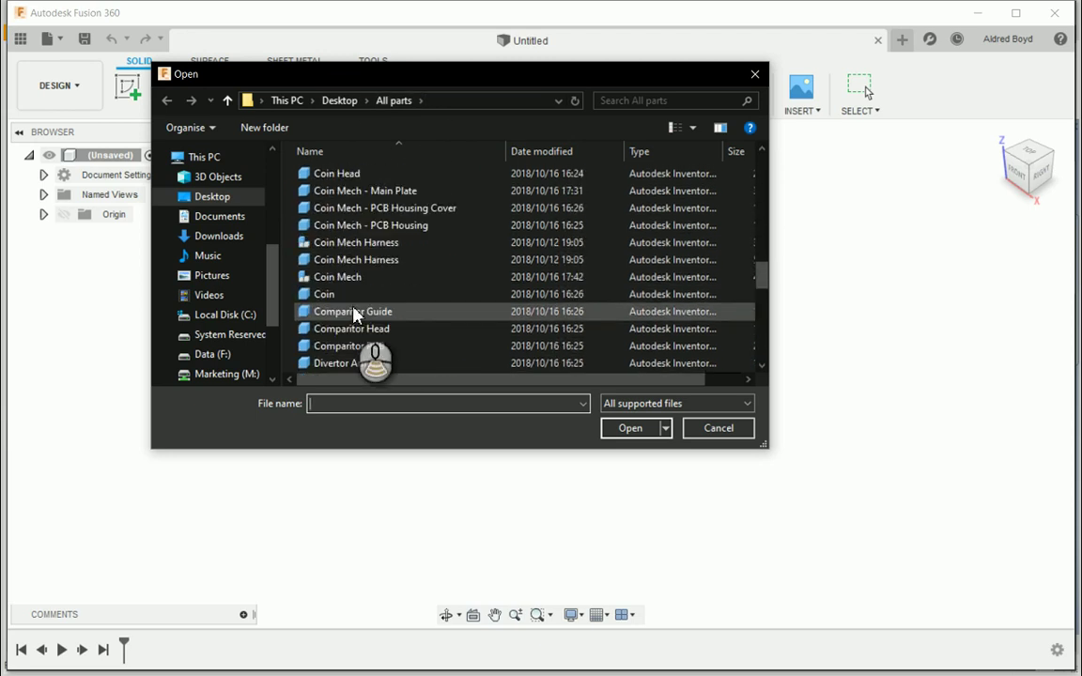
pyautogui.click(324, 277)
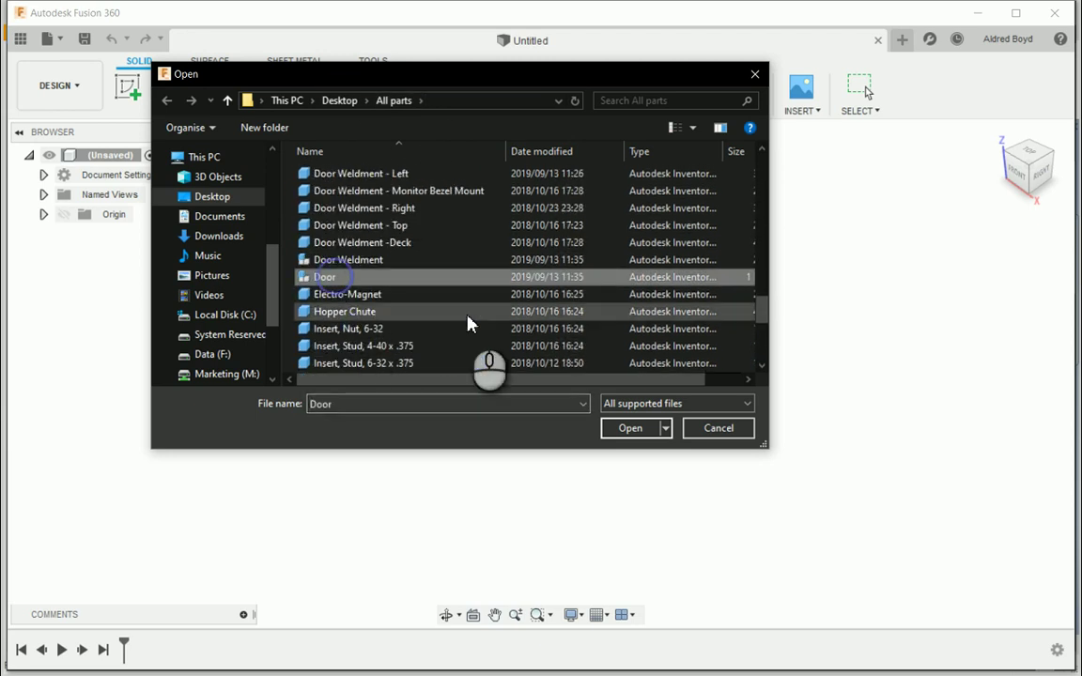
pyautogui.click(631, 428)
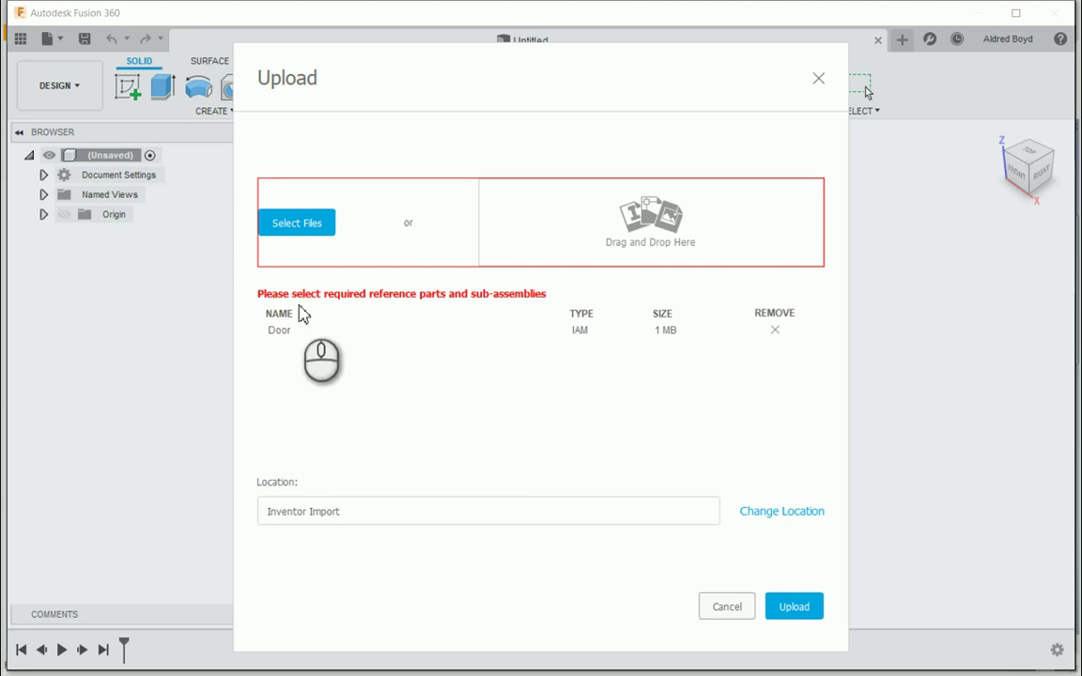
# Select the reference files in All parts from 2 Pin, 2mm through Tye_wrap
pyautogui.click(315, 223)
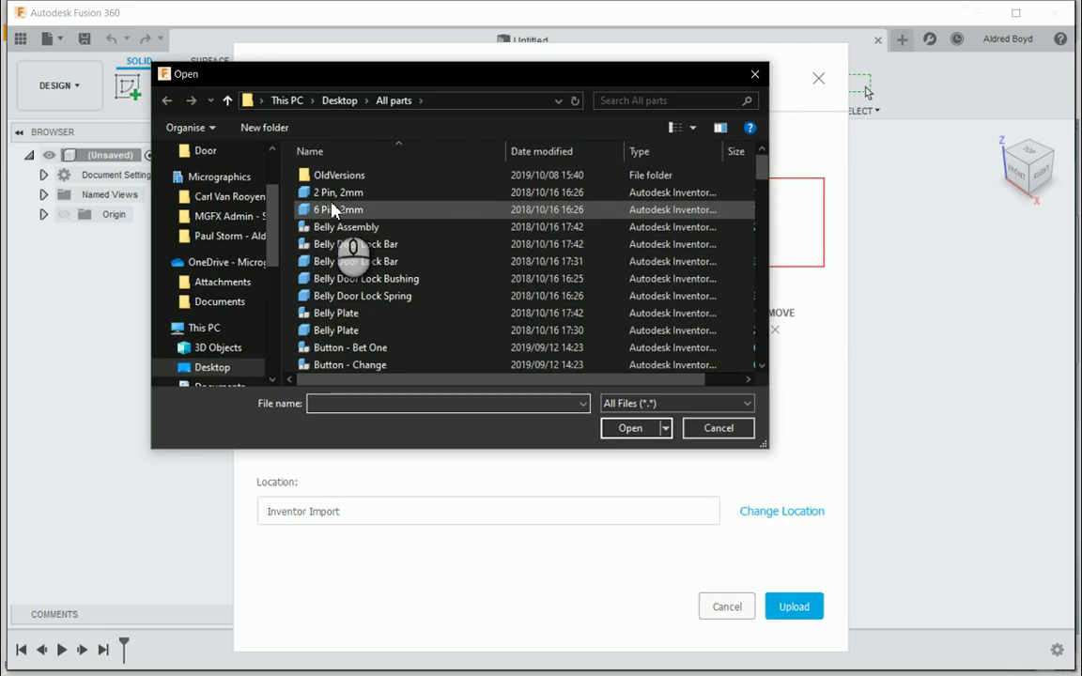
pyautogui.click(324, 191)
pyautogui.scroll(-15, 347, 273)
pyautogui.scroll(-10, 366, 336)
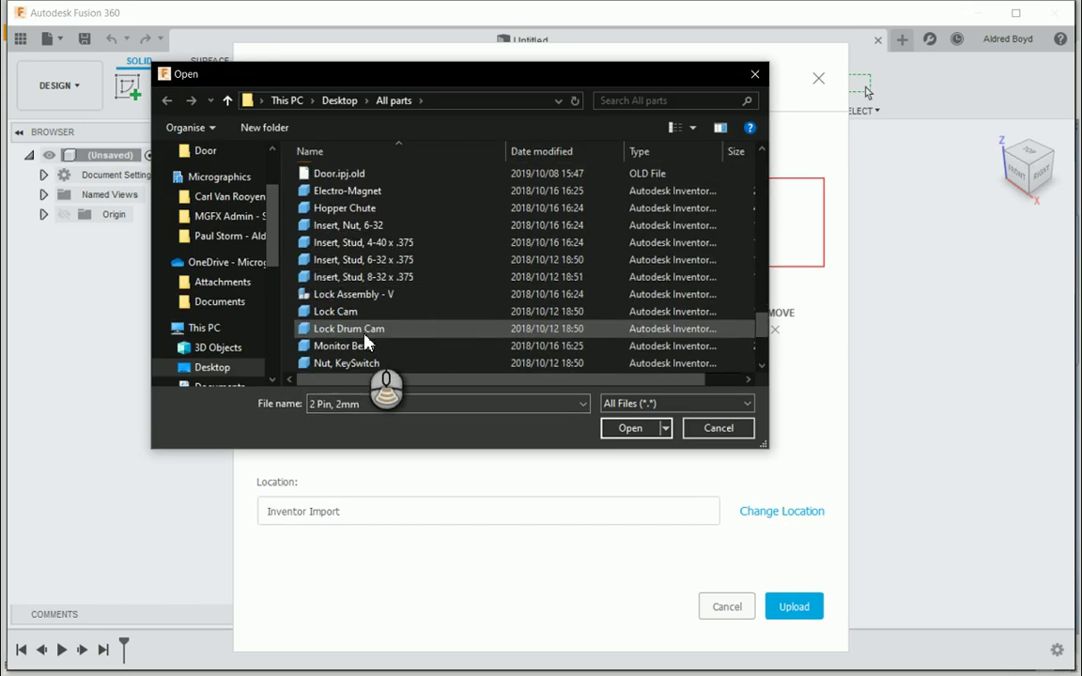
pyautogui.keyDown('shift'); pyautogui.click(338, 369); pyautogui.keyUp('shift')
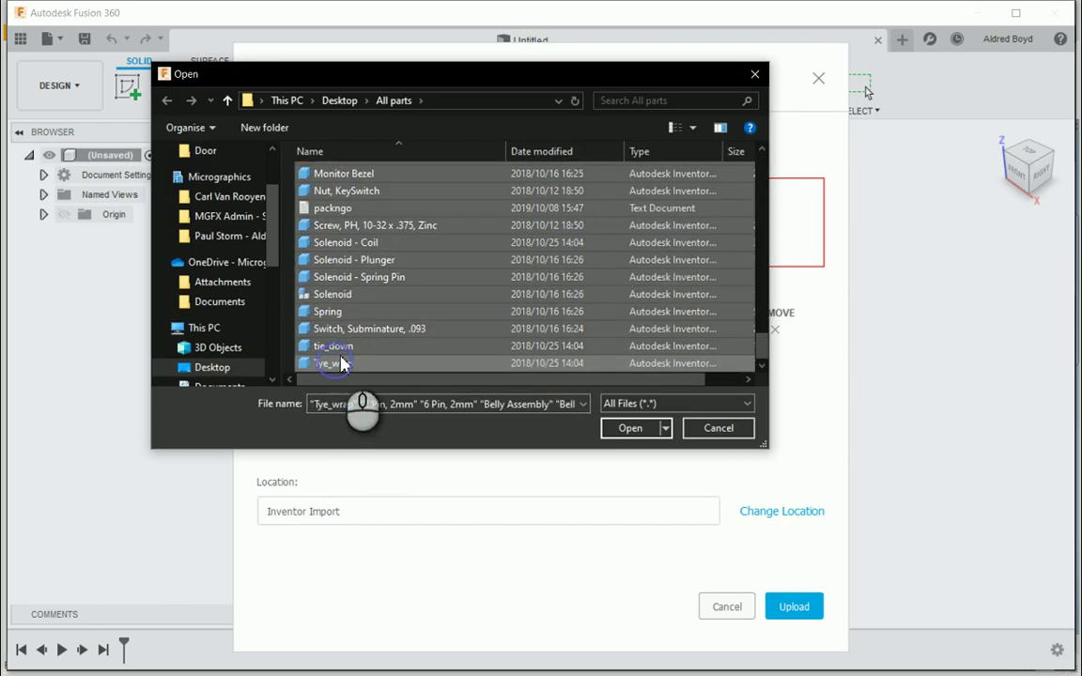
# Exclude packngo and Door.ipj.old, add the selected files, and review the Upload list
pyautogui.scroll(3, 355, 346)
pyautogui.keyDown('ctrl'); pyautogui.click(350, 307); pyautogui.keyUp('ctrl')
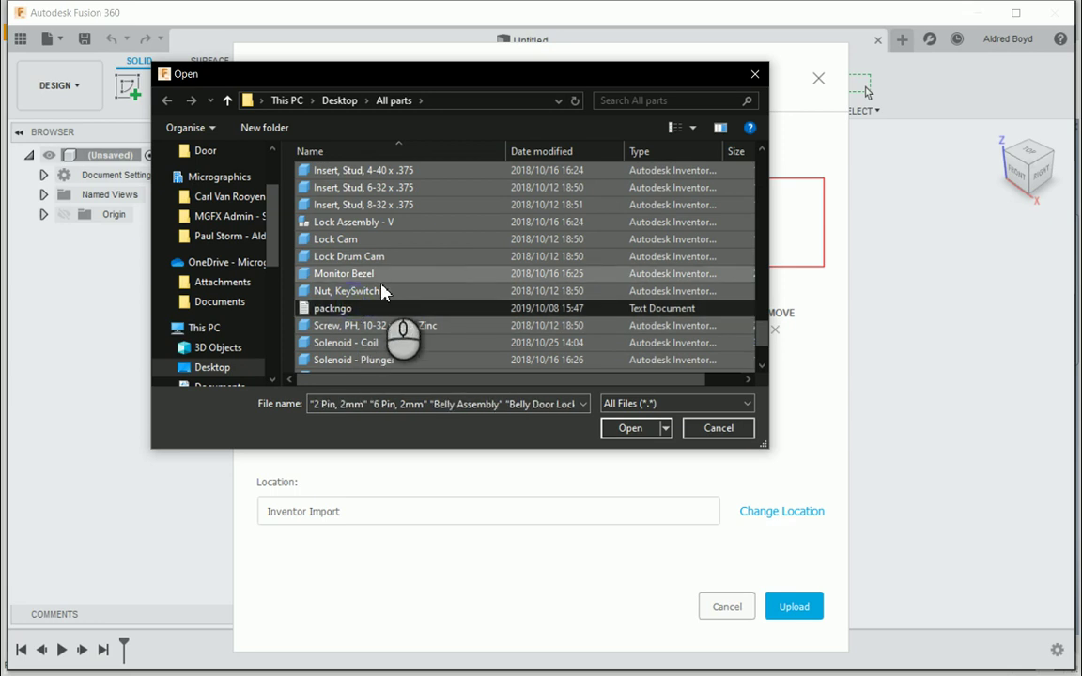
pyautogui.scroll(4, 380, 300)
pyautogui.keyDown('ctrl'); pyautogui.click(352, 303); pyautogui.keyUp('ctrl')
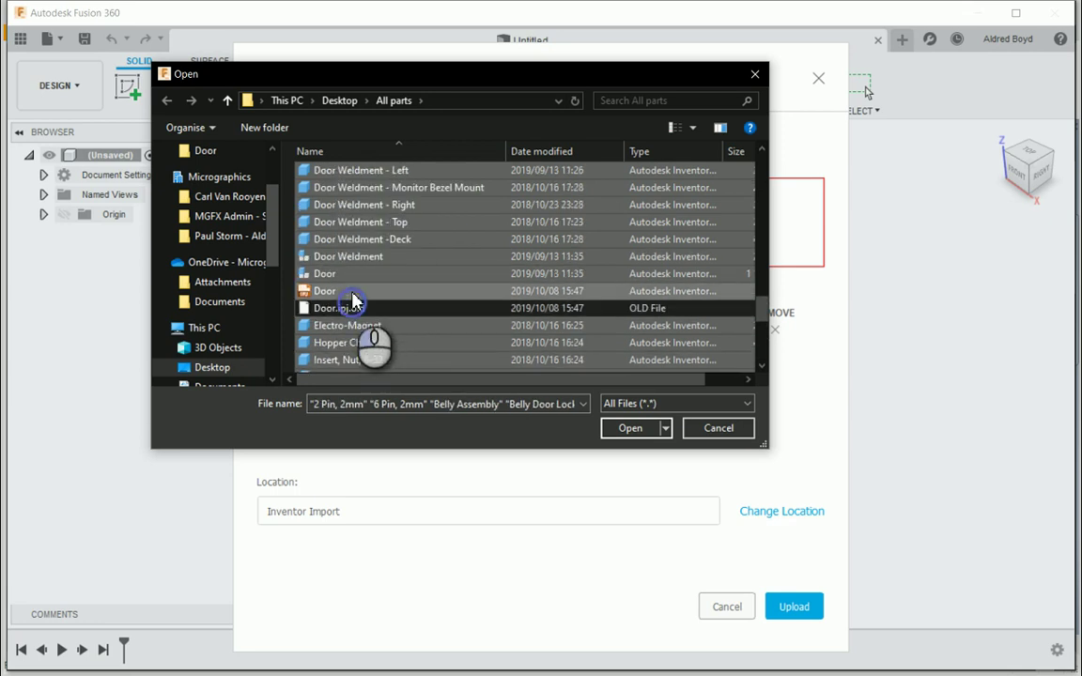
pyautogui.scroll(10, 419, 309)
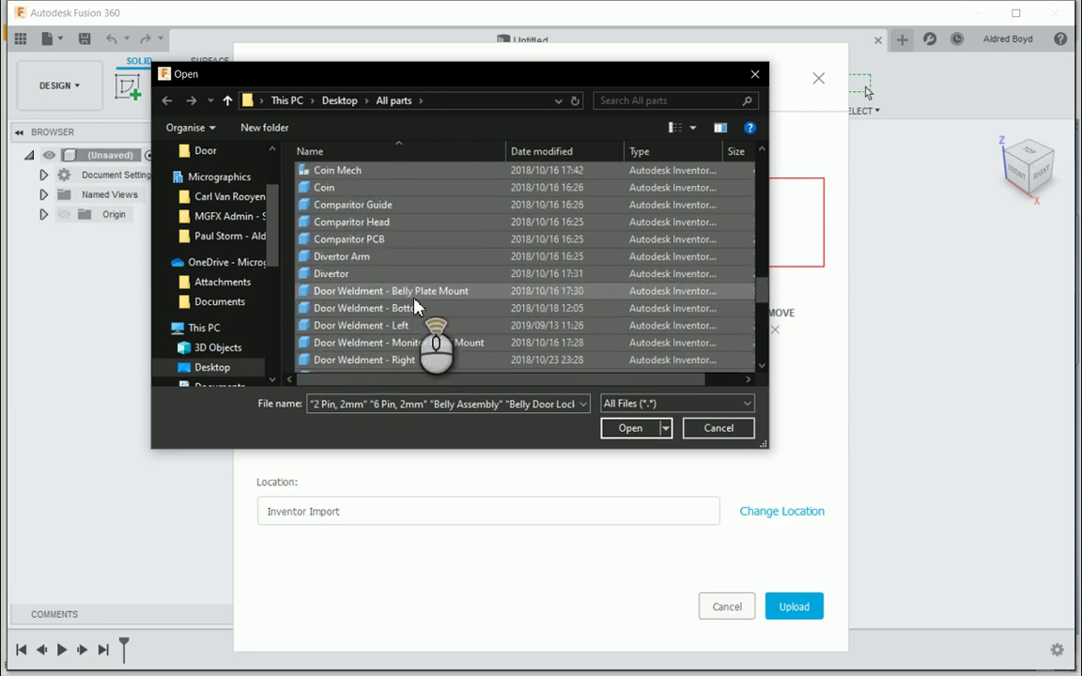
pyautogui.scroll(3, 419, 324)
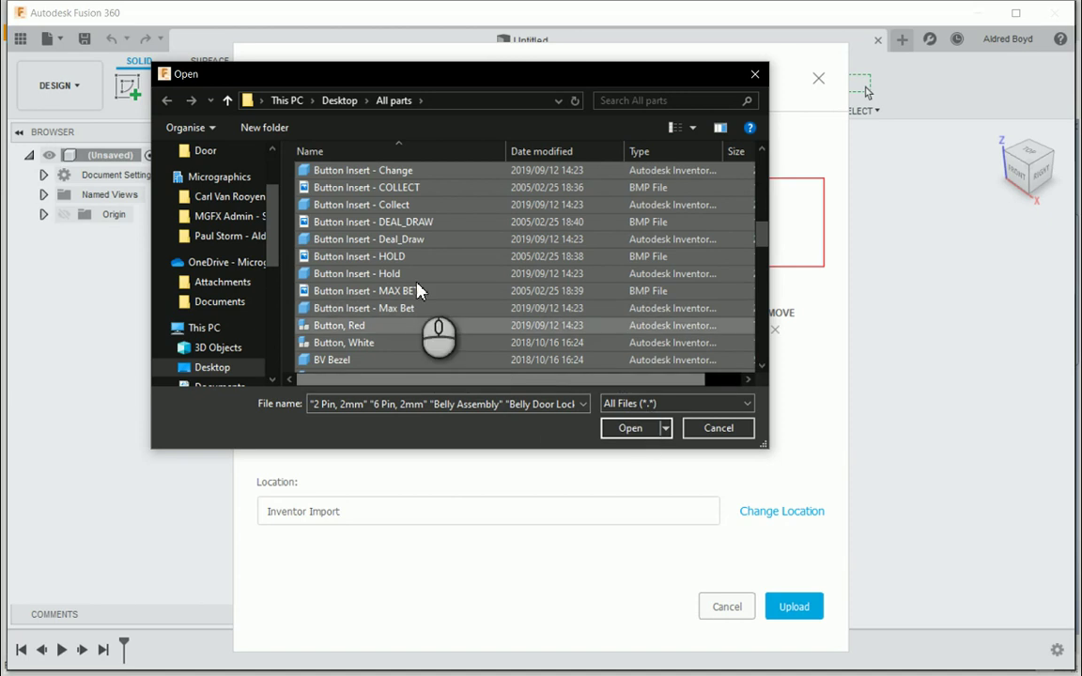
pyautogui.click(630, 428)
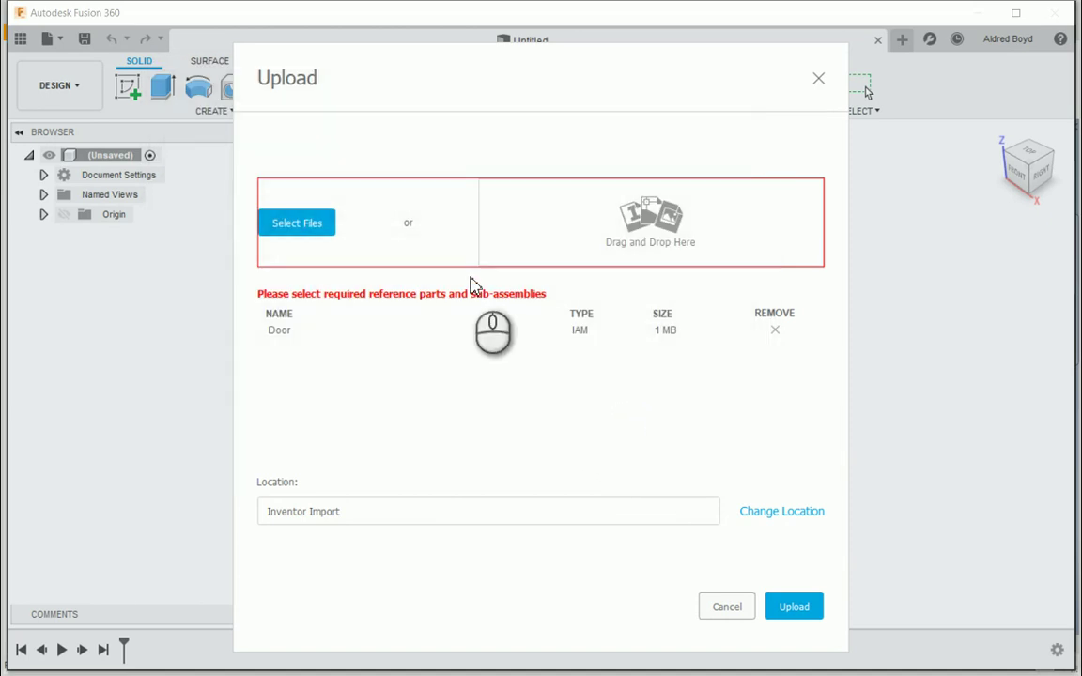
pyautogui.scroll(-10, 414, 379)
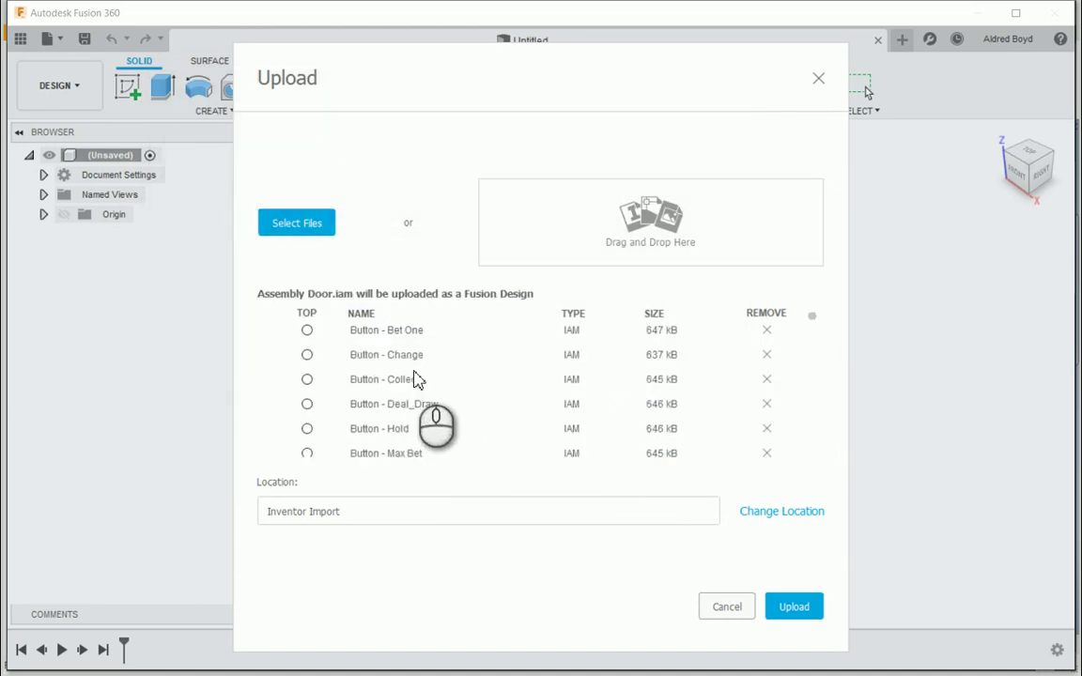
pyautogui.scroll(-10, 457, 392)
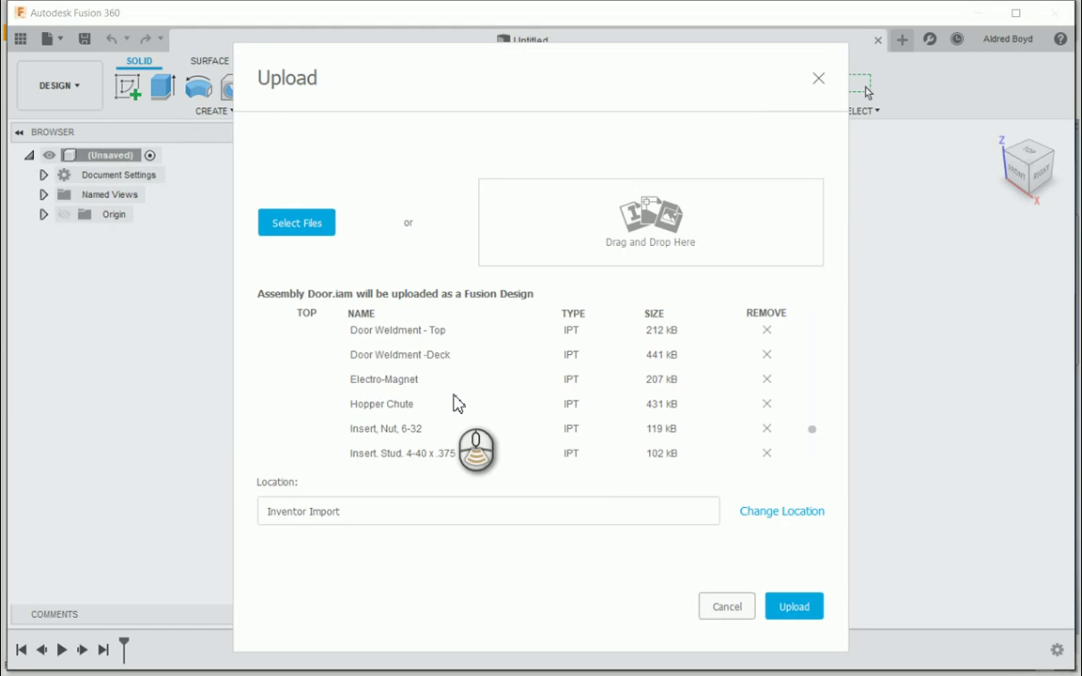
pyautogui.scroll(15, 488, 427)
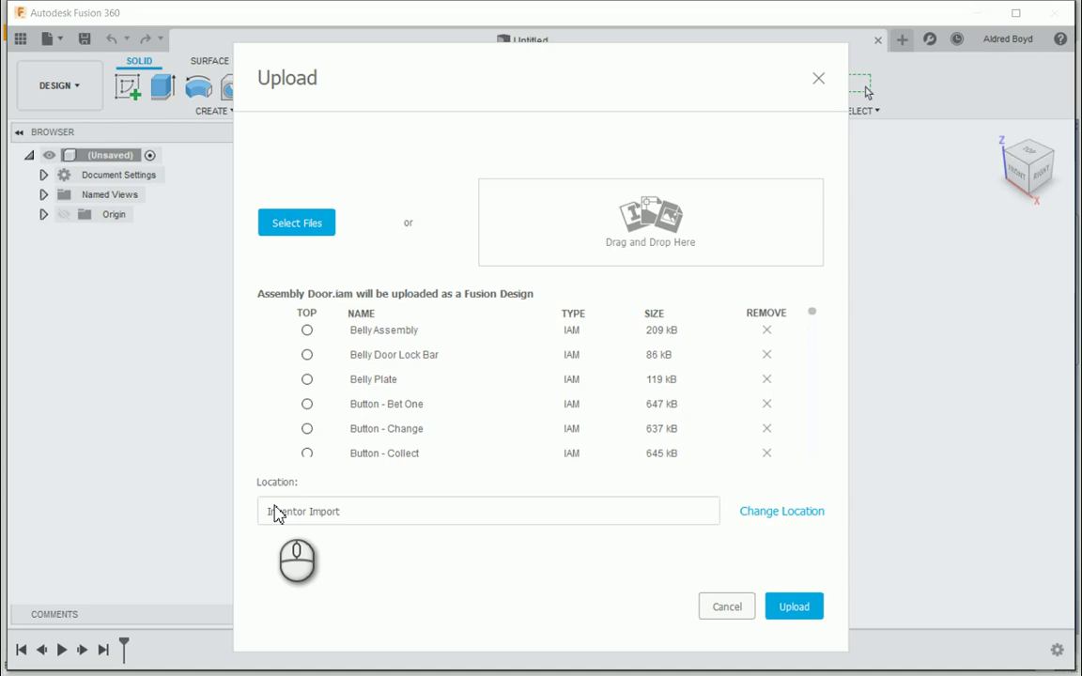
# Upload Door and its parts to Inventor Import, closing the job list once everything completes
pyautogui.click(796, 607)
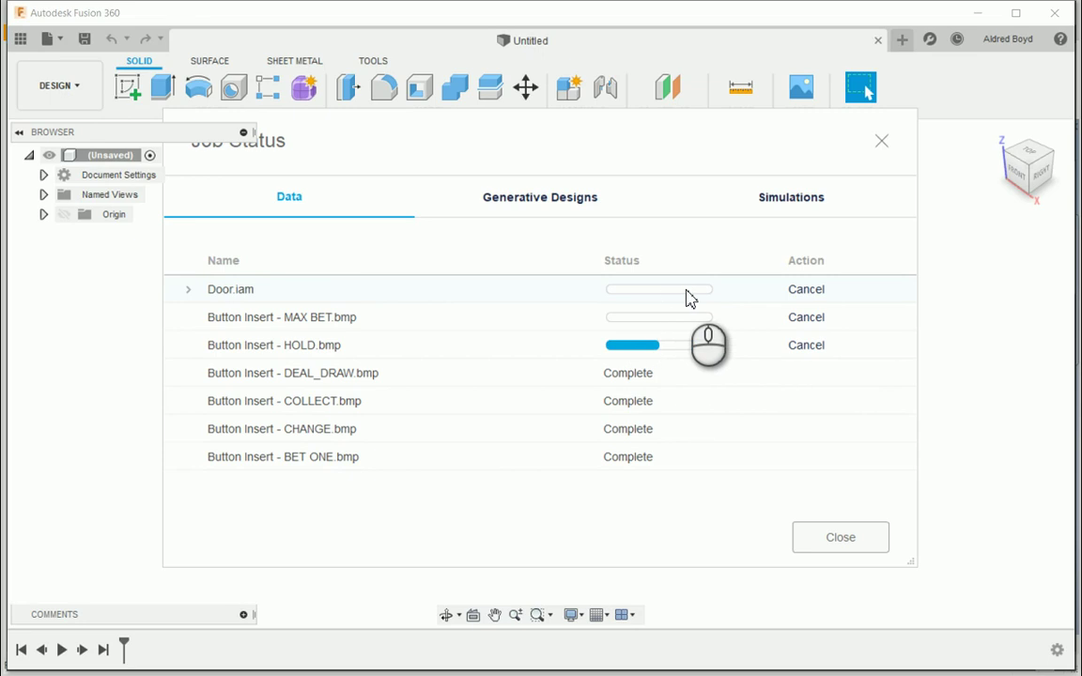
pyautogui.click(19, 37)
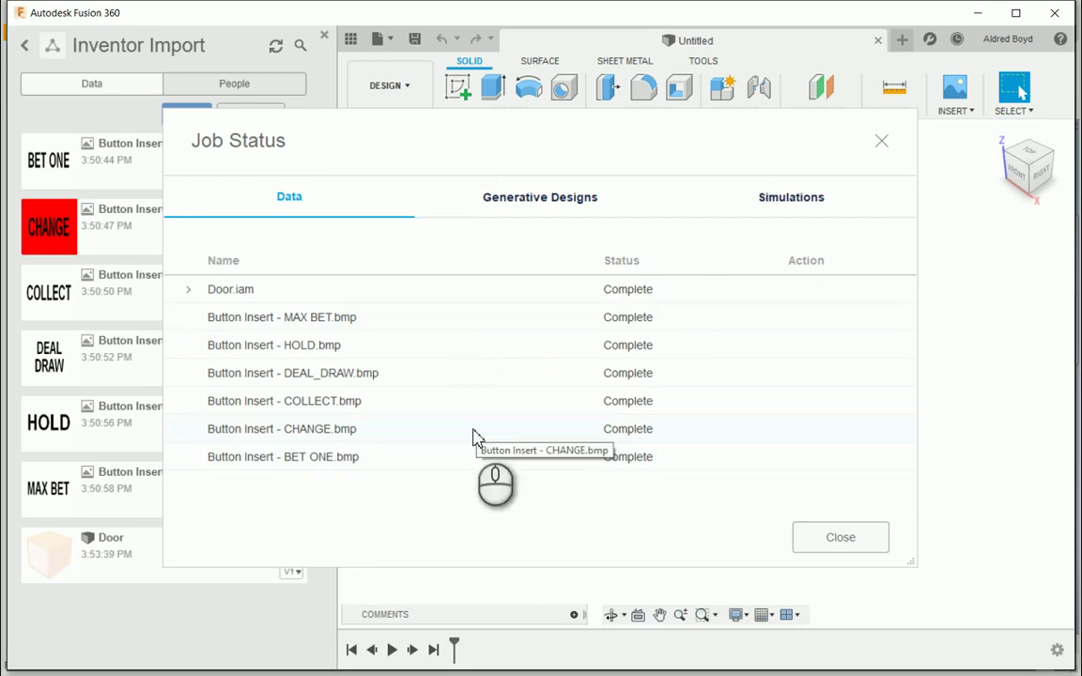
pyautogui.click(882, 143)
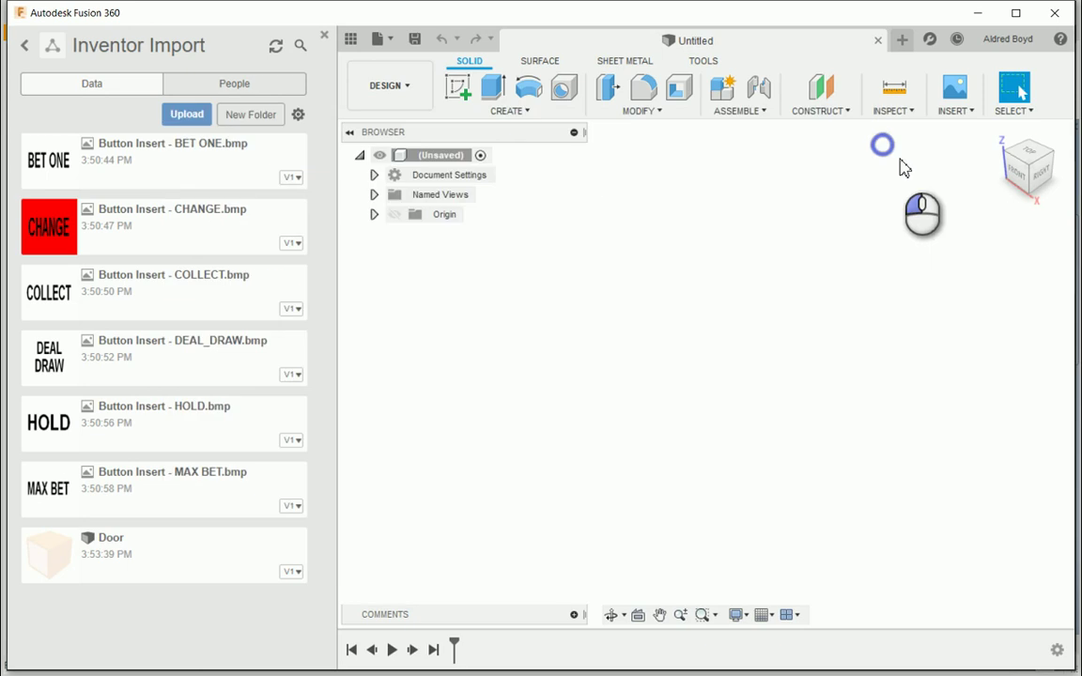
# Open Door v1, turn it upright facing the console, and set that view as Front
pyautogui.click(122, 554)
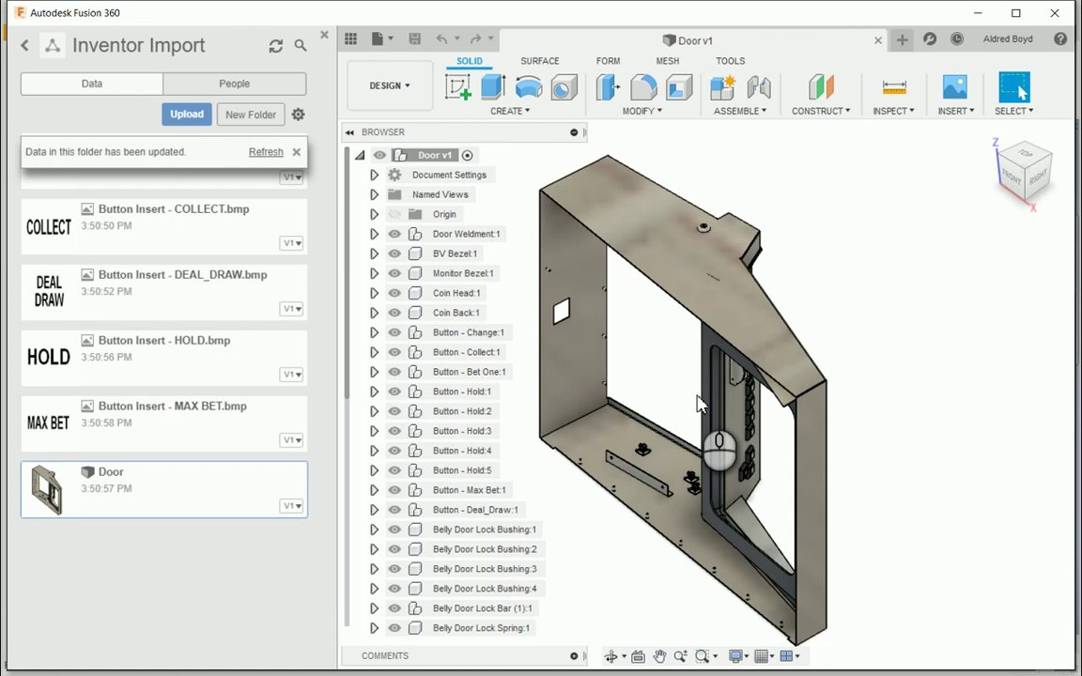
pyautogui.moveTo(700, 413)
pyautogui.mouseDown(button='middle')
pyautogui.moveTo(763, 359)
pyautogui.moveTo(742, 369)
pyautogui.moveTo(845, 418)
pyautogui.moveTo(768, 414)
pyautogui.moveTo(775, 377)
pyautogui.mouseUp(button='middle')
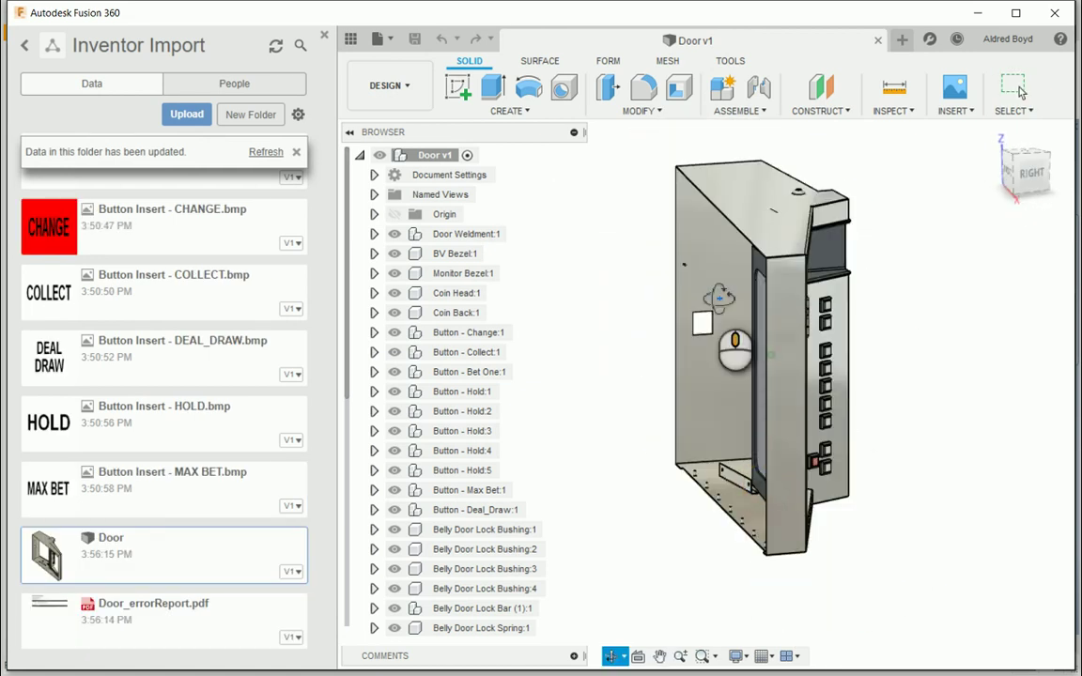
pyautogui.moveTo(1021, 171); pyautogui.dragTo(1028, 197)
pyautogui.click(1027, 193)
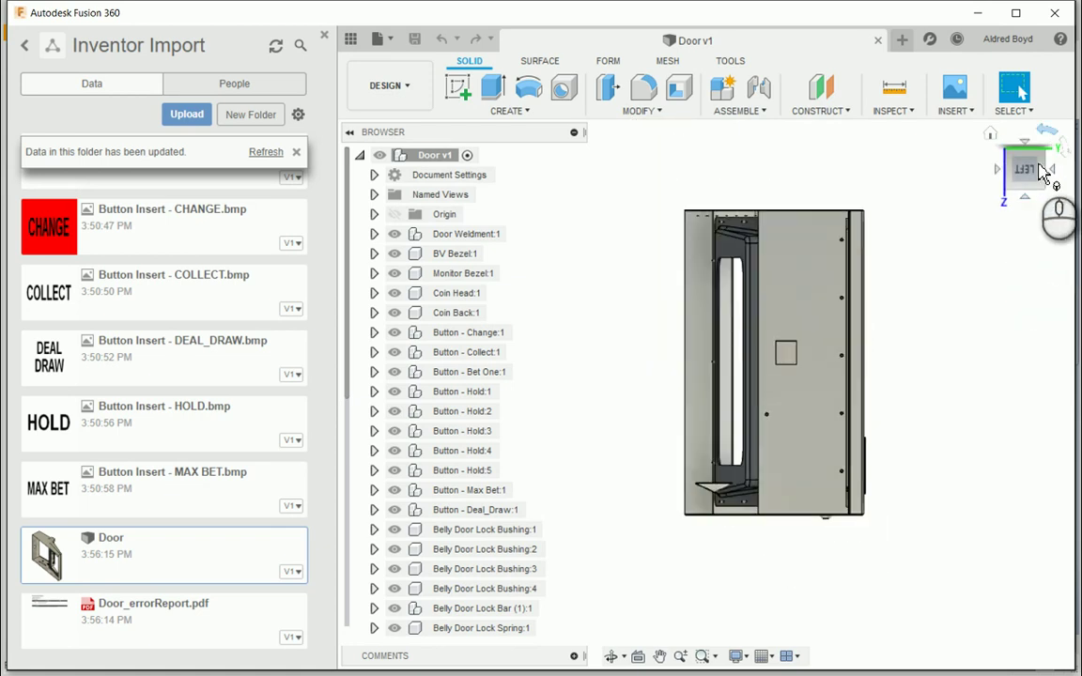
pyautogui.click(1055, 173)
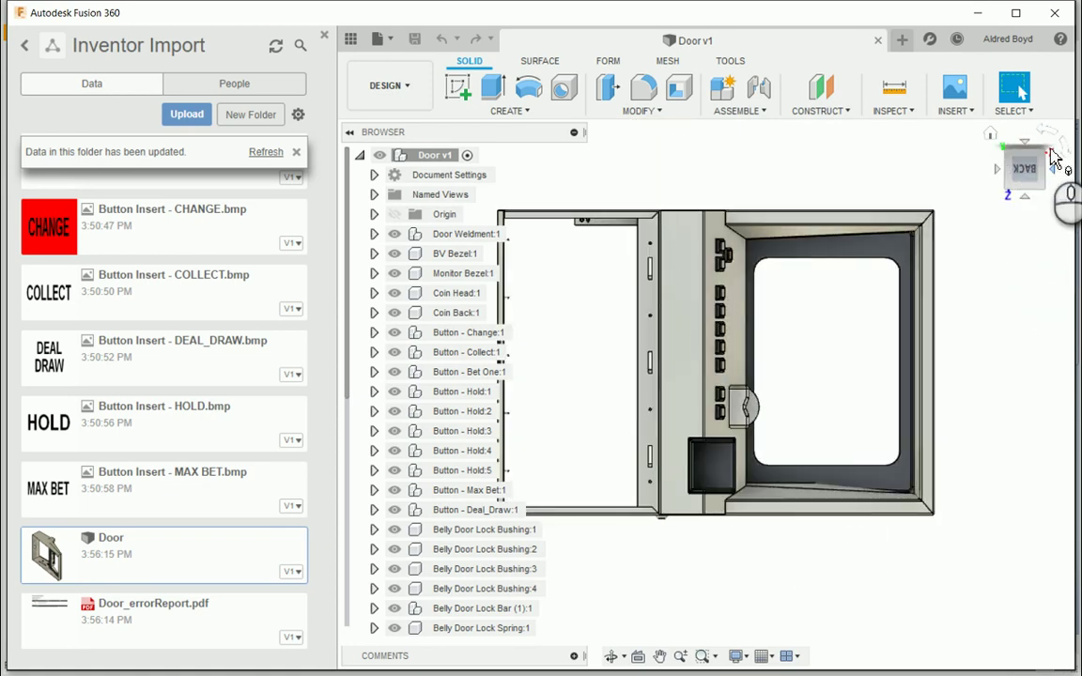
pyautogui.click(1051, 139)
pyautogui.rightClick(1023, 172)
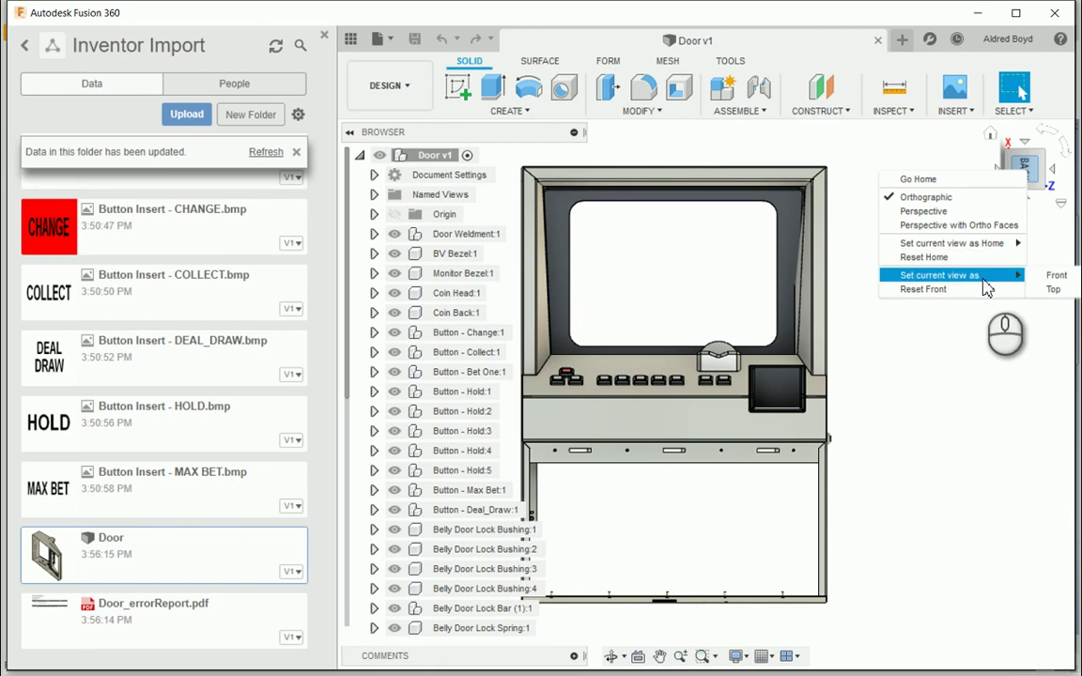
pyautogui.click(1056, 276)
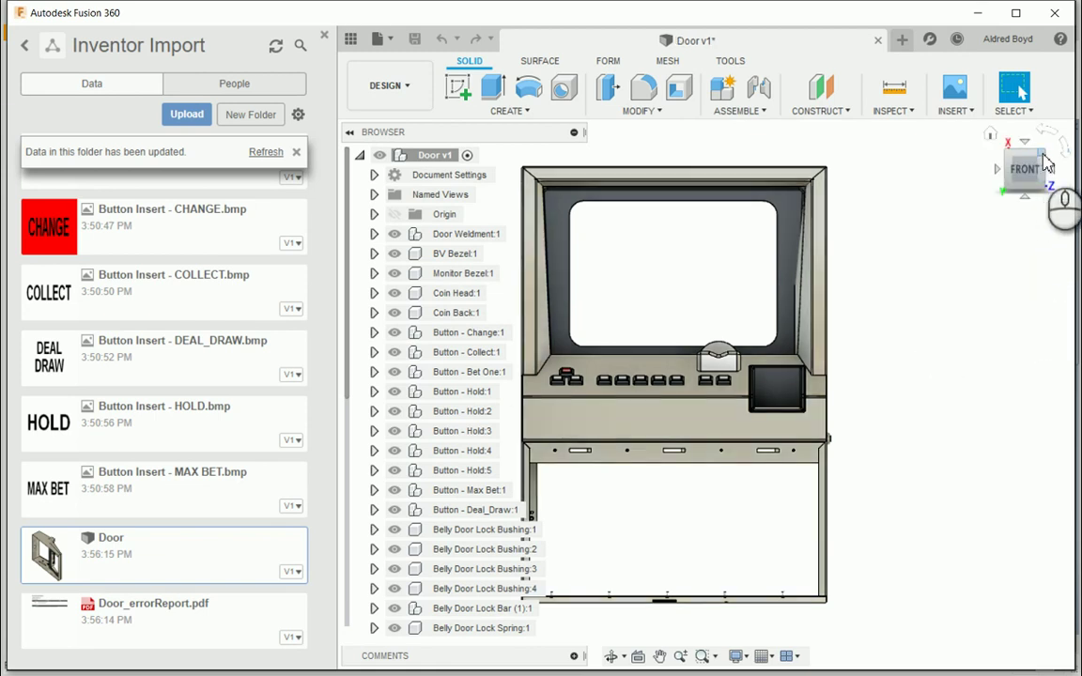
pyautogui.keyDown('shift'); pyautogui.moveTo(1047, 164); pyautogui.dragTo(737, 364, button='middle'); pyautogui.keyUp('shift')
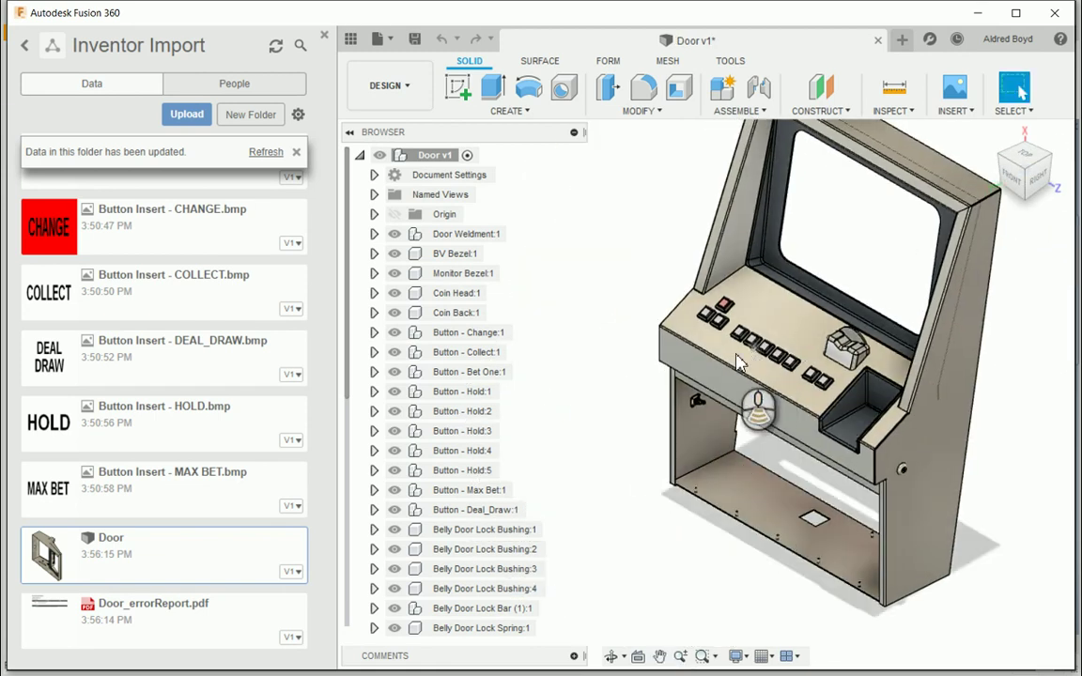
pyautogui.scroll(8, 737, 365)
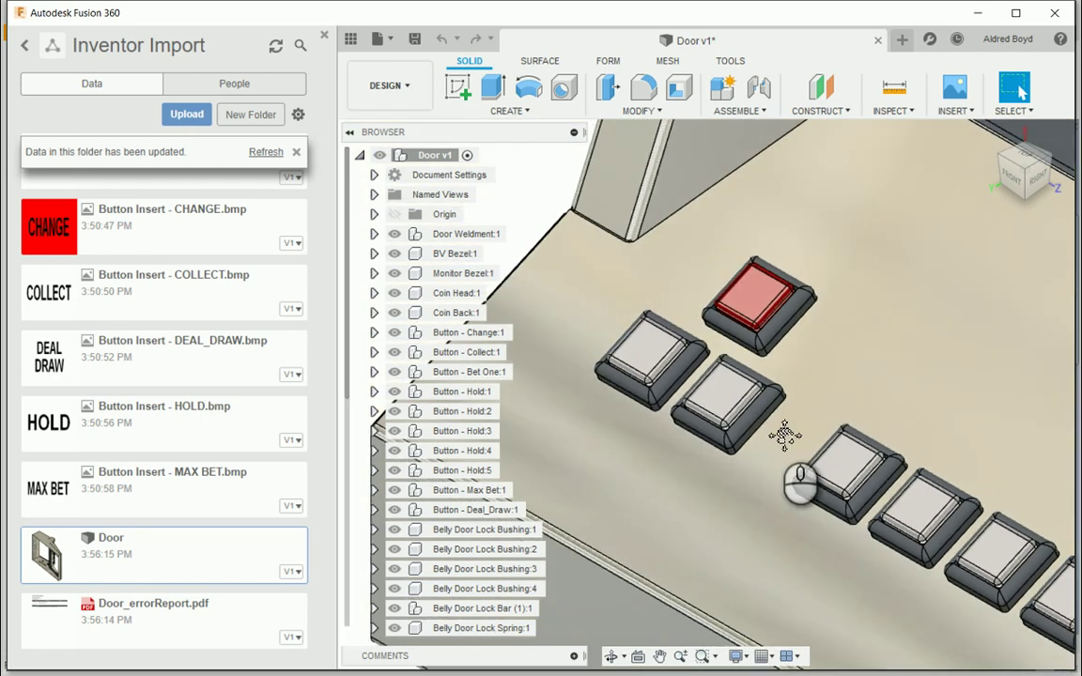
pyautogui.scroll(-8, 783, 435)
pyautogui.keyDown('shift'); pyautogui.moveTo(777, 413); pyautogui.dragTo(815, 365, button='middle'); pyautogui.keyUp('shift')
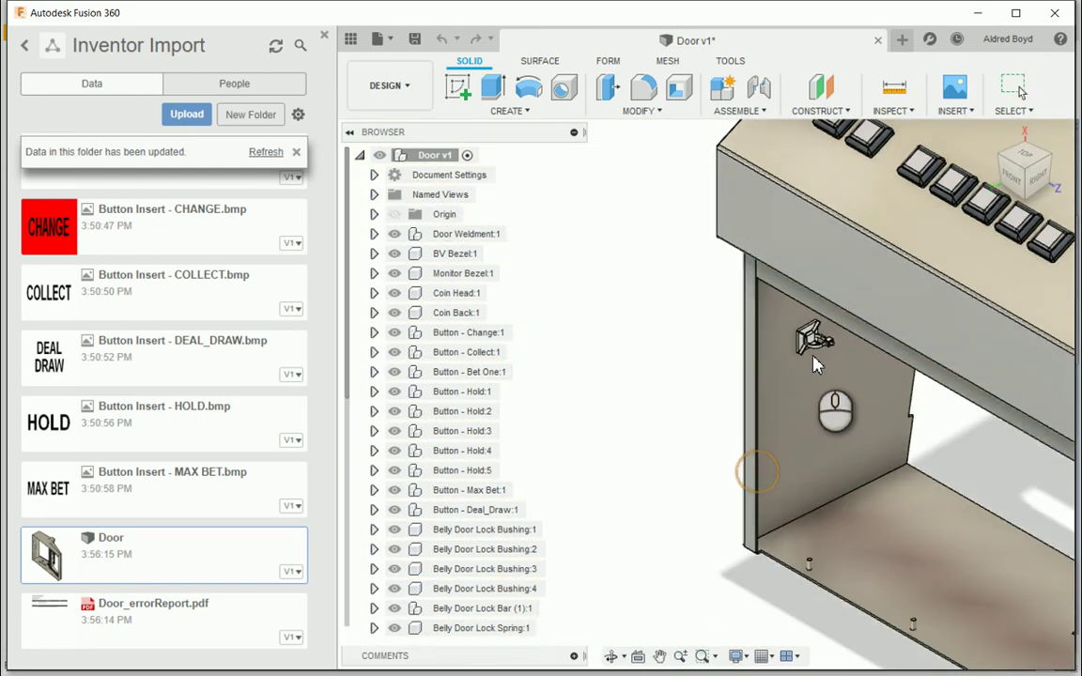
pyautogui.scroll(5, 815, 365)
pyautogui.scroll(-6, 819, 383)
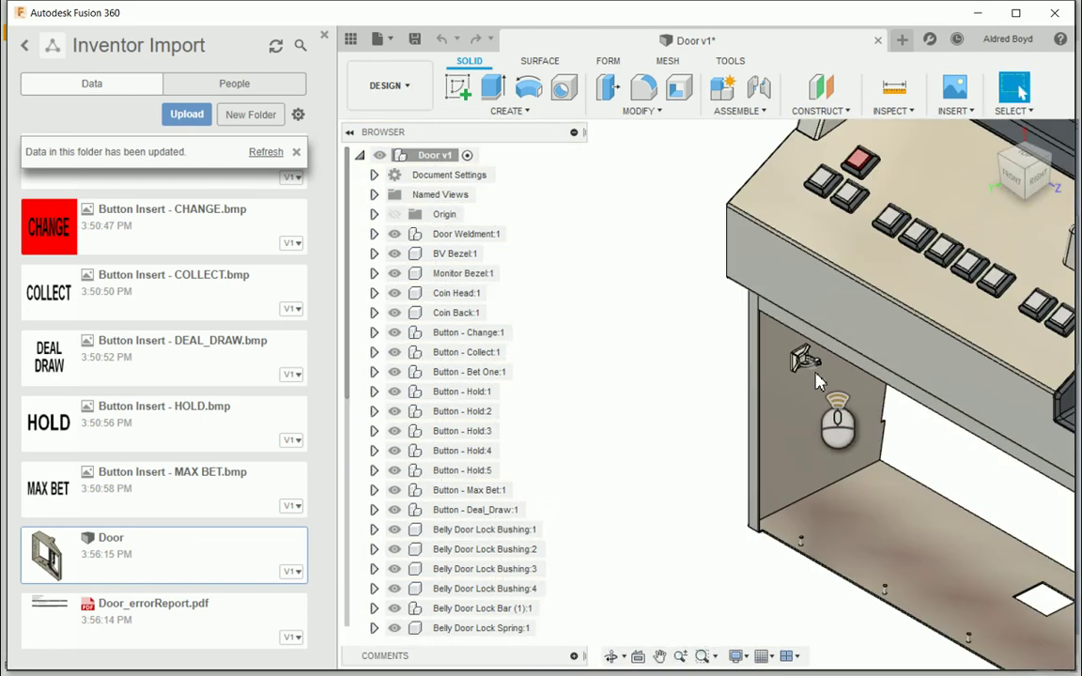
pyautogui.scroll(-5, 817, 380)
pyautogui.keyDown('shift'); pyautogui.moveTo(817, 381); pyautogui.dragTo(905, 314, button='middle'); pyautogui.keyUp('shift')
pyautogui.scroll(5, 724, 452)
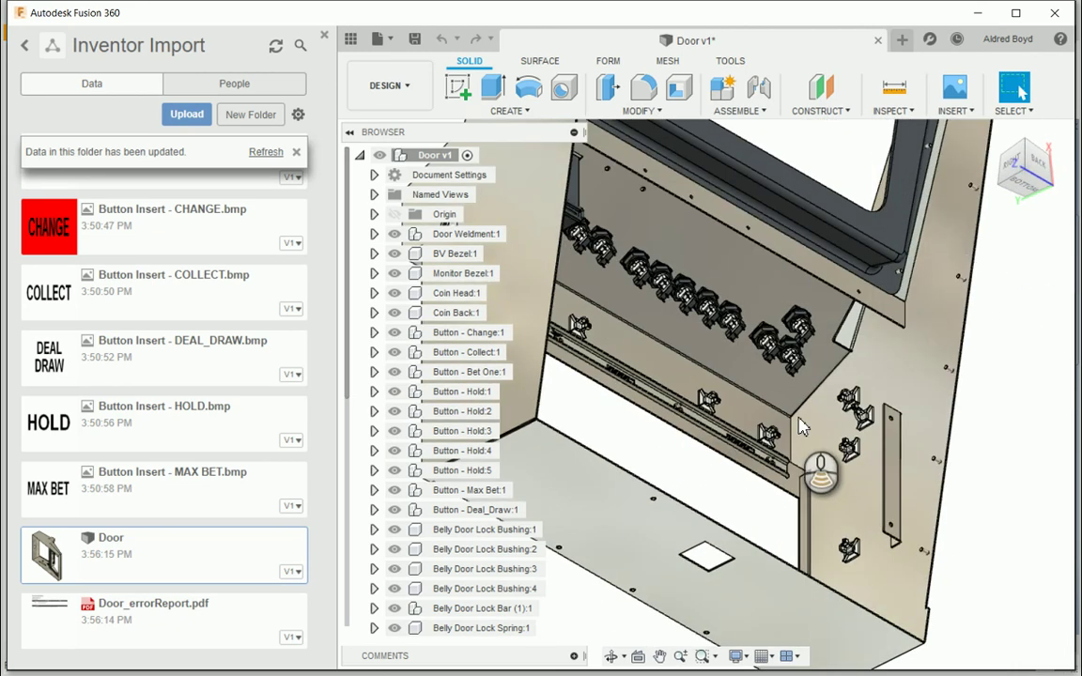
pyautogui.scroll(3, 802, 427)
pyautogui.keyDown('shift'); pyautogui.moveTo(803, 427); pyautogui.dragTo(1033, 162, button='middle'); pyautogui.keyUp('shift')
pyautogui.scroll(3, 706, 326)
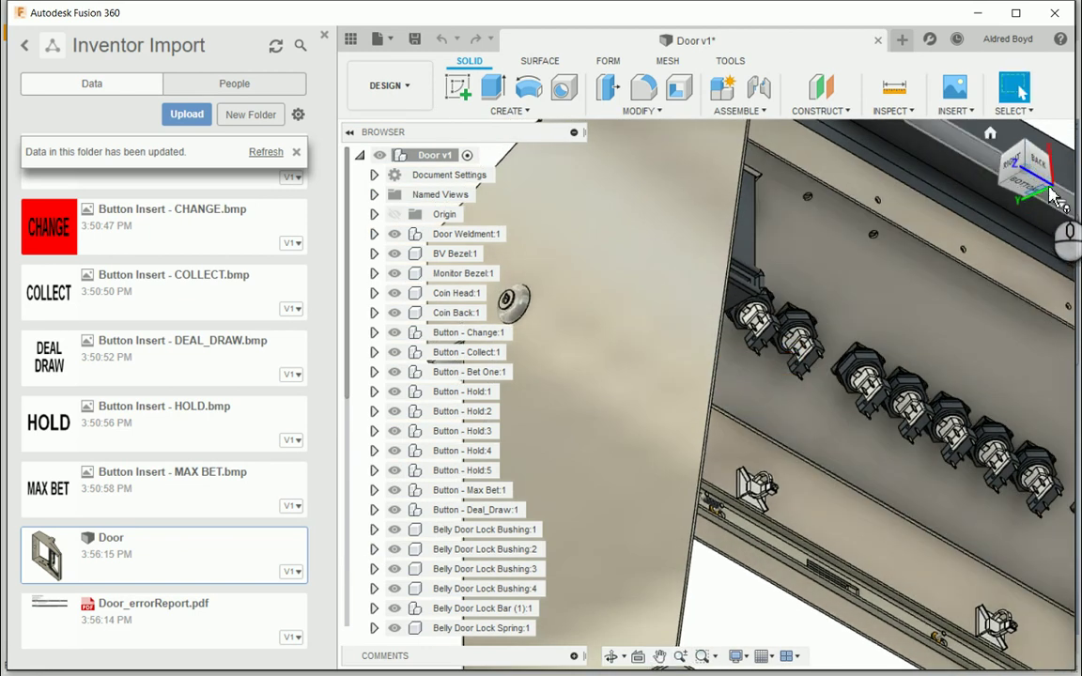
pyautogui.keyDown('shift'); pyautogui.moveTo(1051, 196); pyautogui.dragTo(946, 214, button='middle'); pyautogui.keyUp('shift')
pyautogui.scroll(-3, 751, 338)
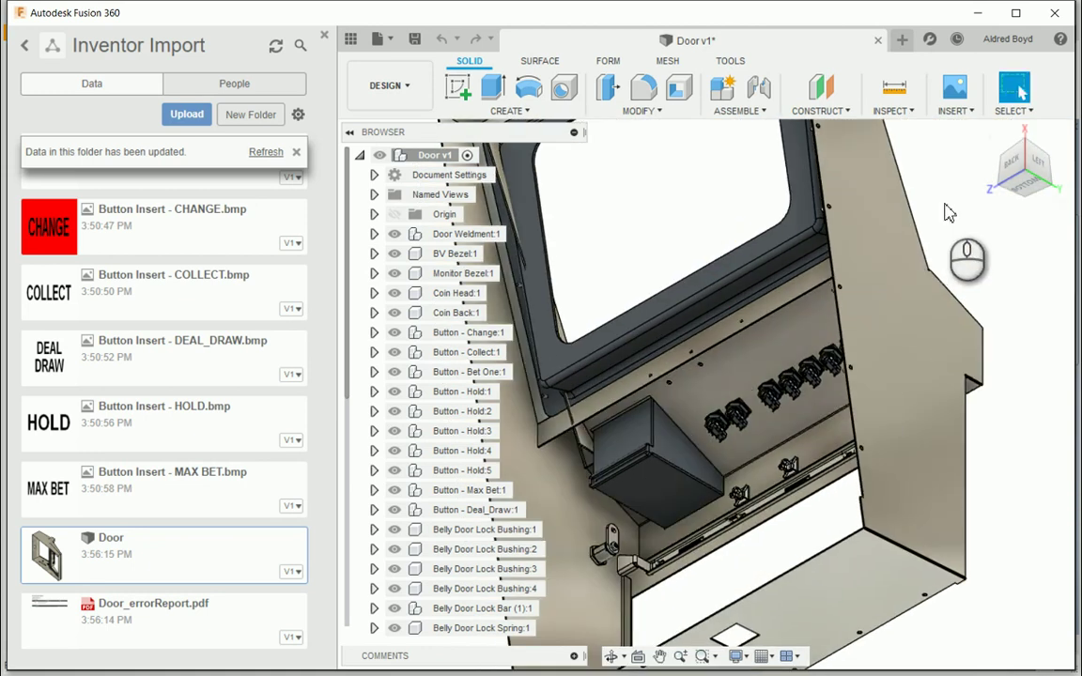
pyautogui.click(1015, 162)
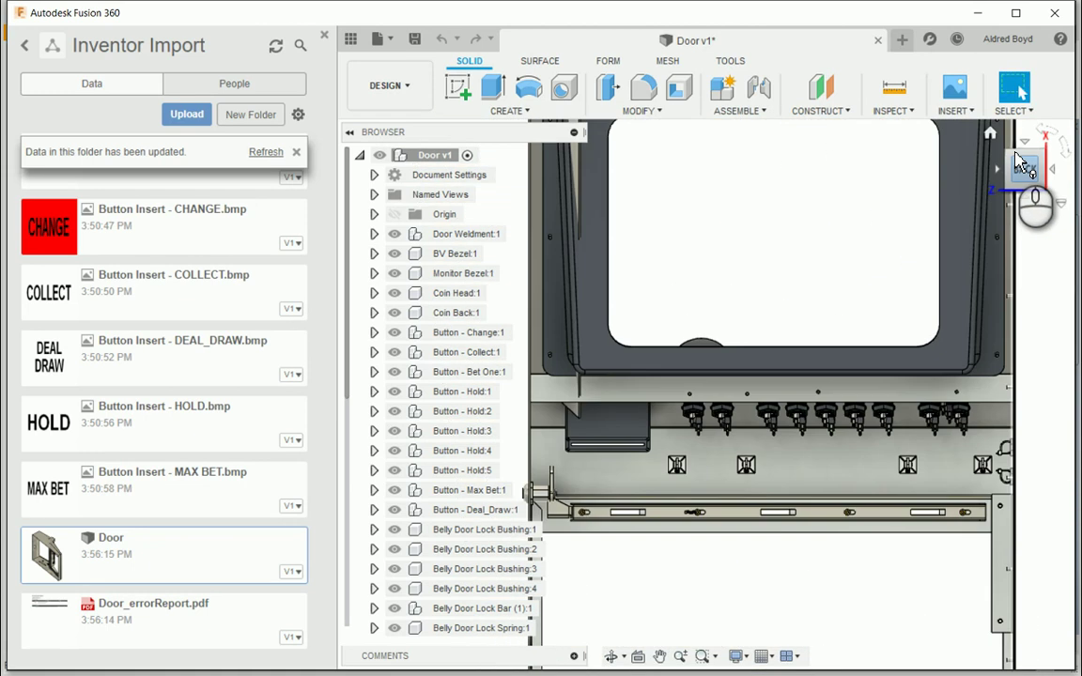
pyautogui.keyDown('shift'); pyautogui.moveTo(1019, 161); pyautogui.dragTo(678, 321, button='middle'); pyautogui.keyUp('shift')
pyautogui.scroll(-3, 809, 402)
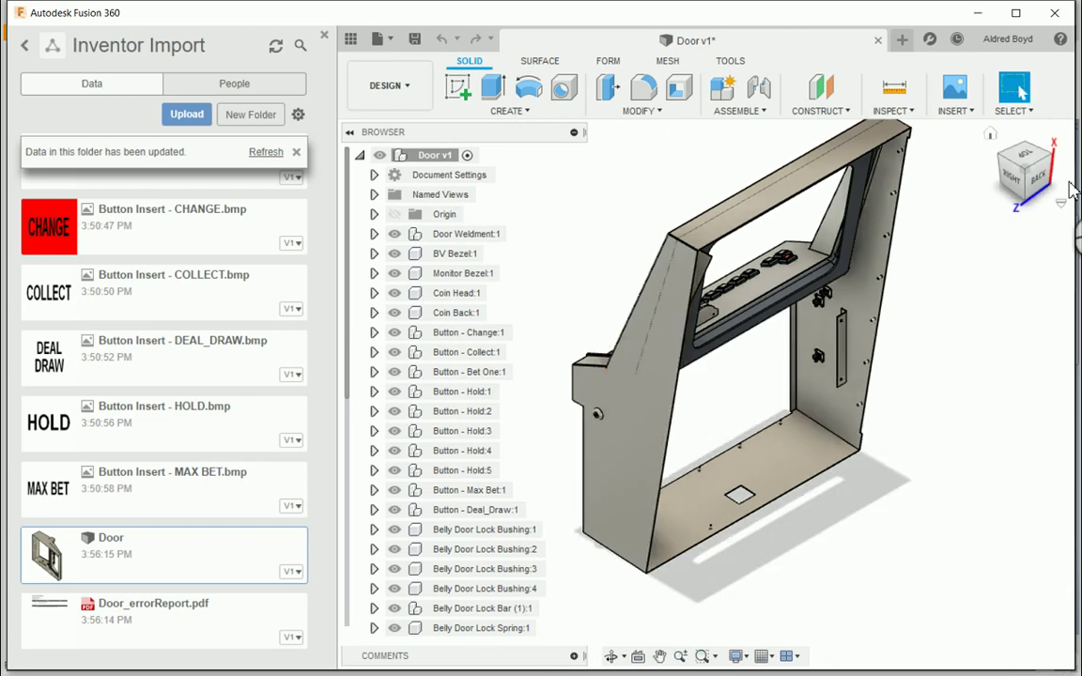
pyautogui.keyDown('shift'); pyautogui.moveTo(1009, 171); pyautogui.dragTo(897, 307, button='middle'); pyautogui.keyUp('shift')
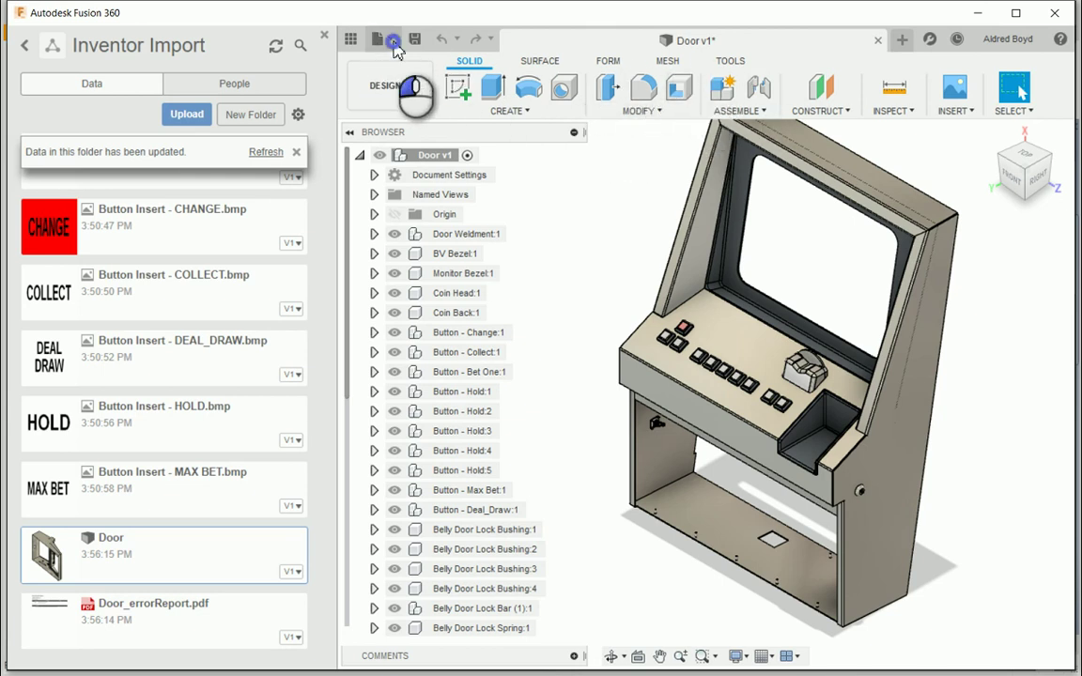
# Create and close a blank design, then close Door v1, saving its changes
pyautogui.click(394, 47)
pyautogui.click(410, 63)
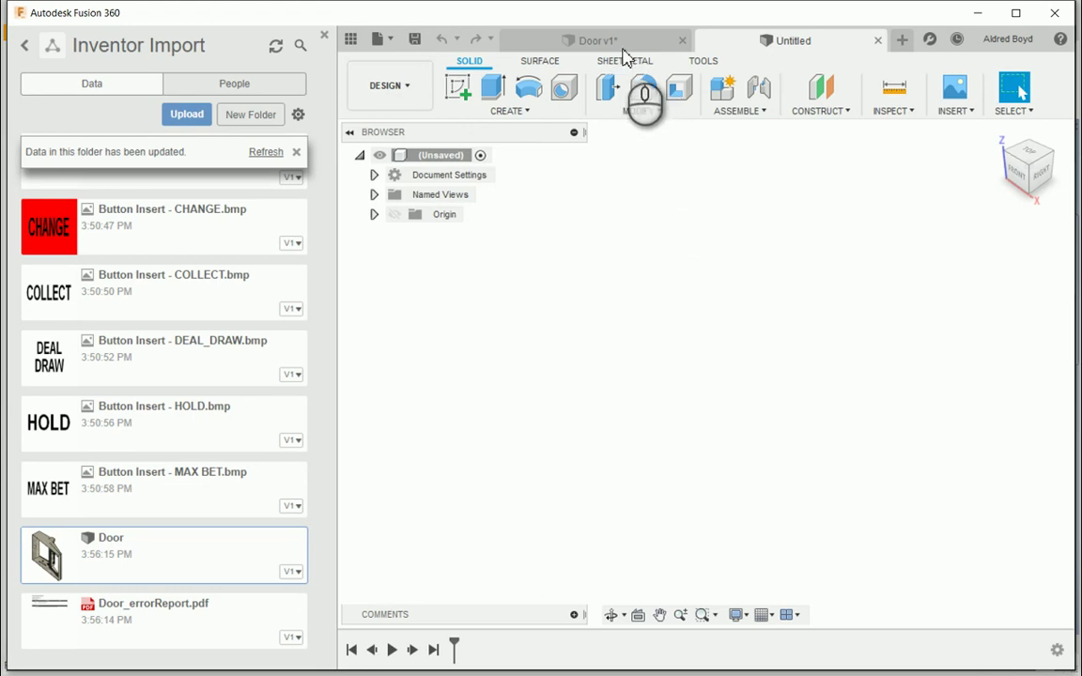
pyautogui.click(877, 43)
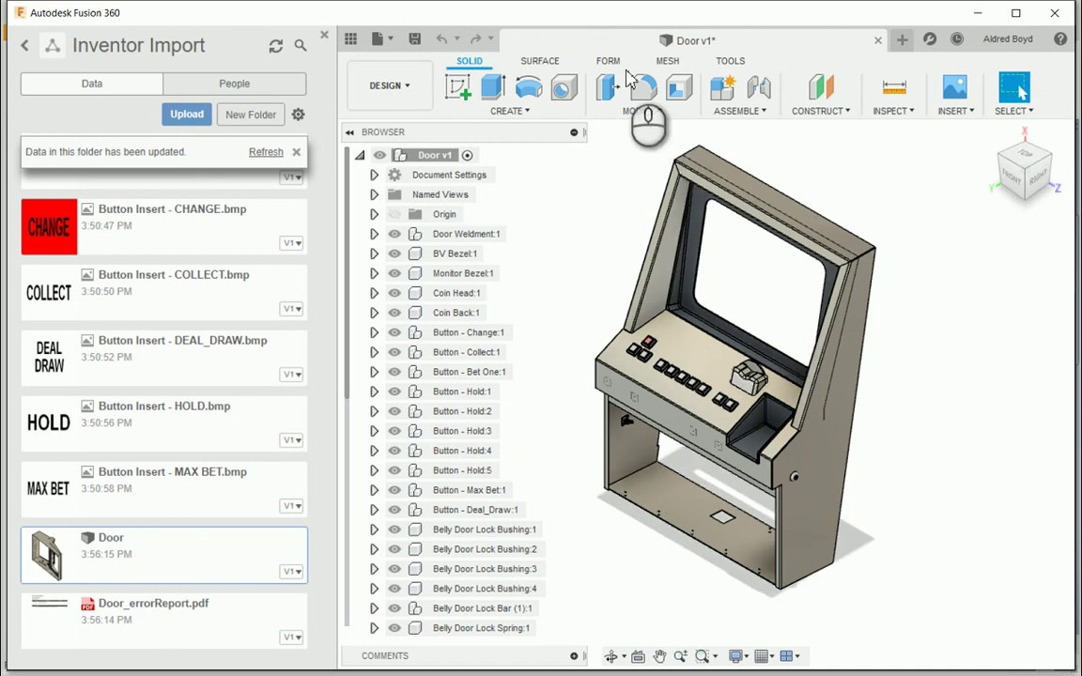
pyautogui.click(877, 39)
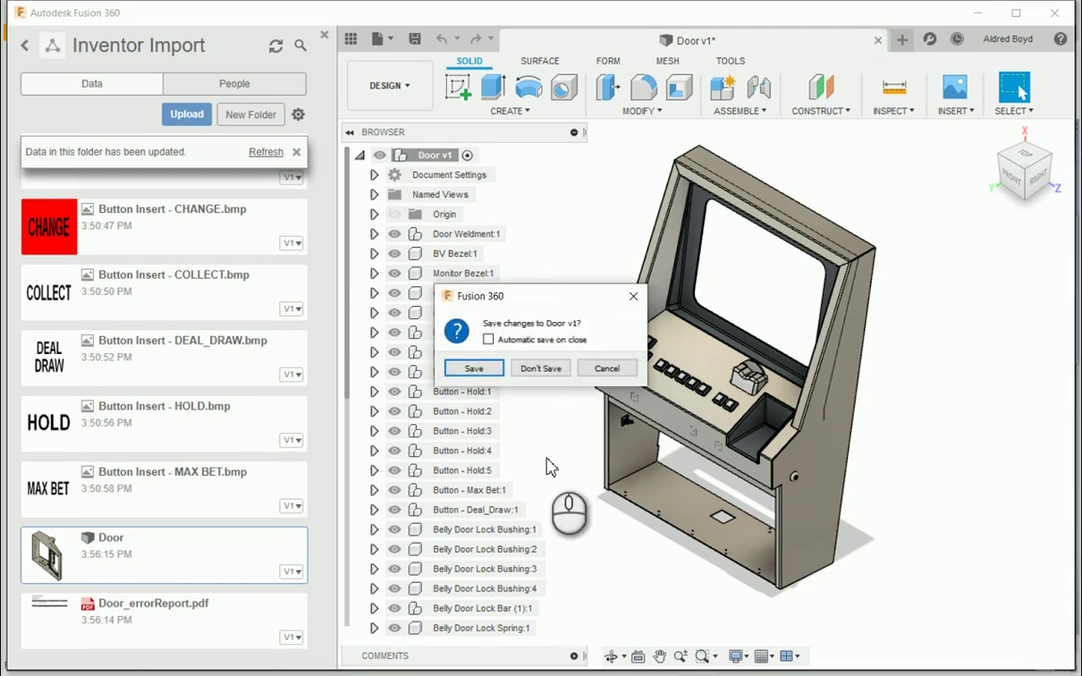
pyautogui.click(473, 368)
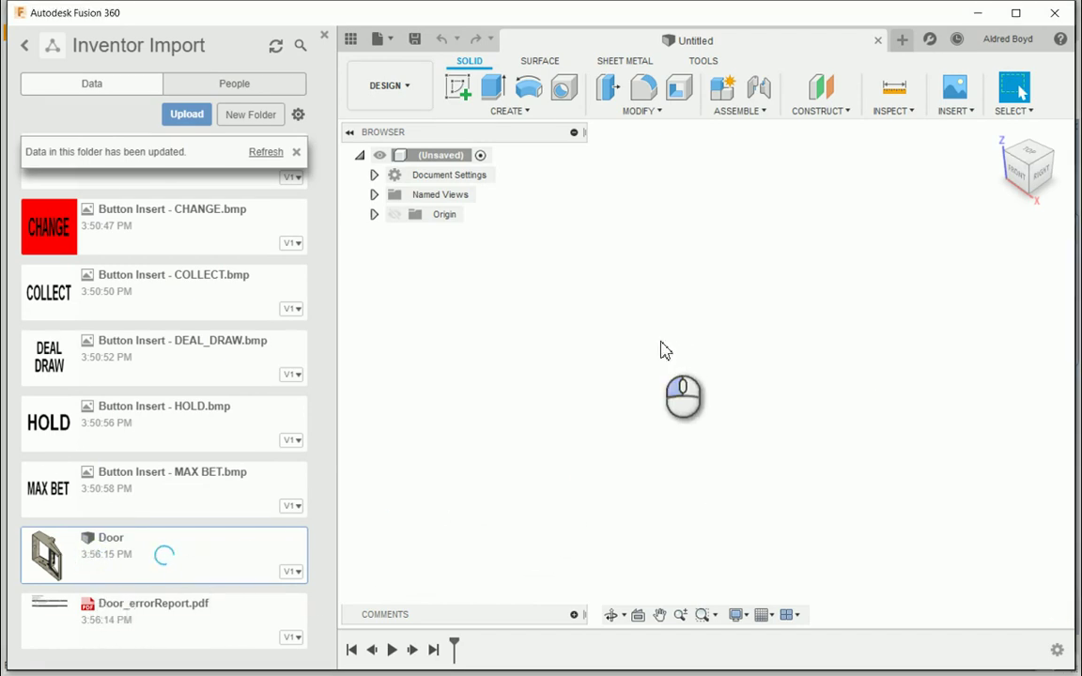
# Try inserting Door, then save the empty design as Sheetmetal Test in Inventor Import
pyautogui.moveTo(665, 350); pyautogui.dragTo(667, 352)
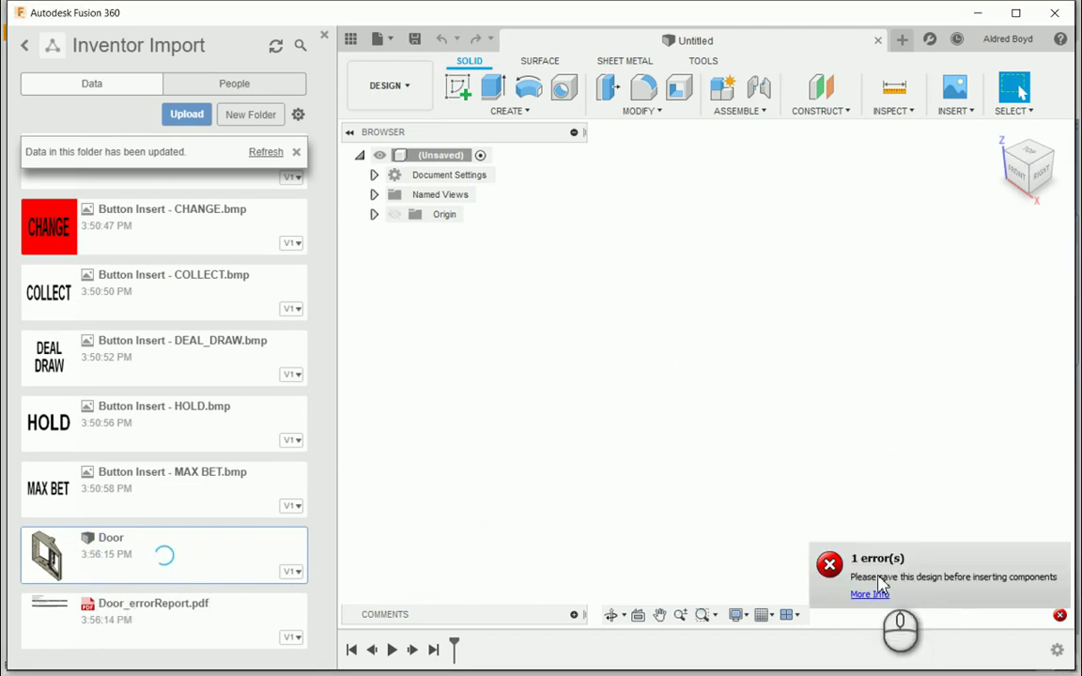
pyautogui.click(419, 45)
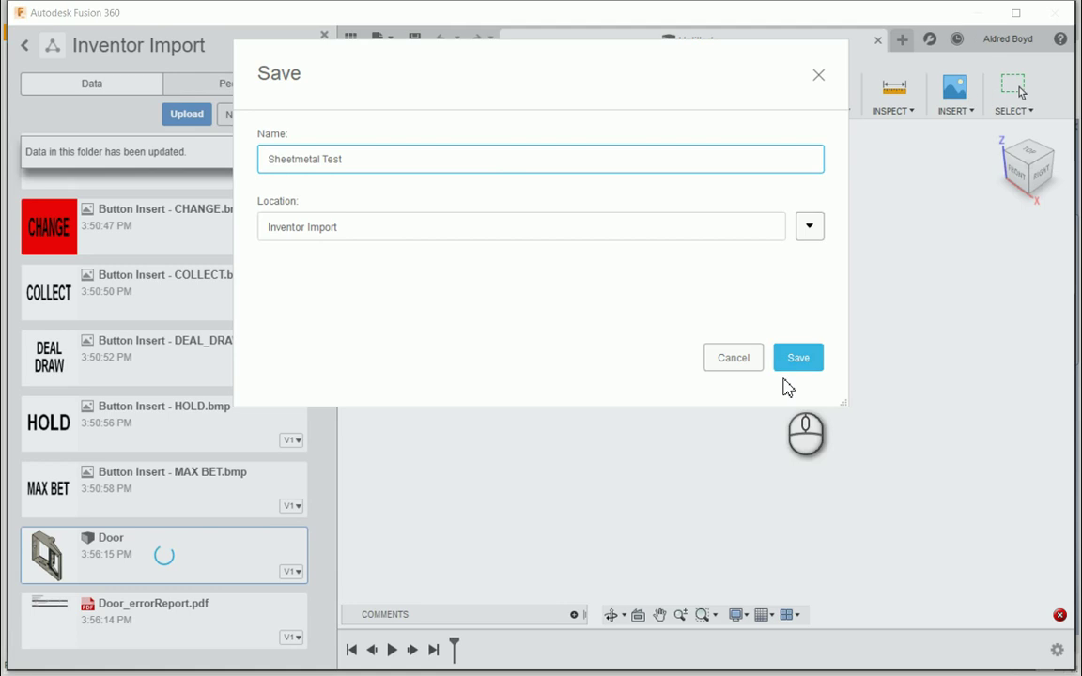
pyautogui.click(803, 358)
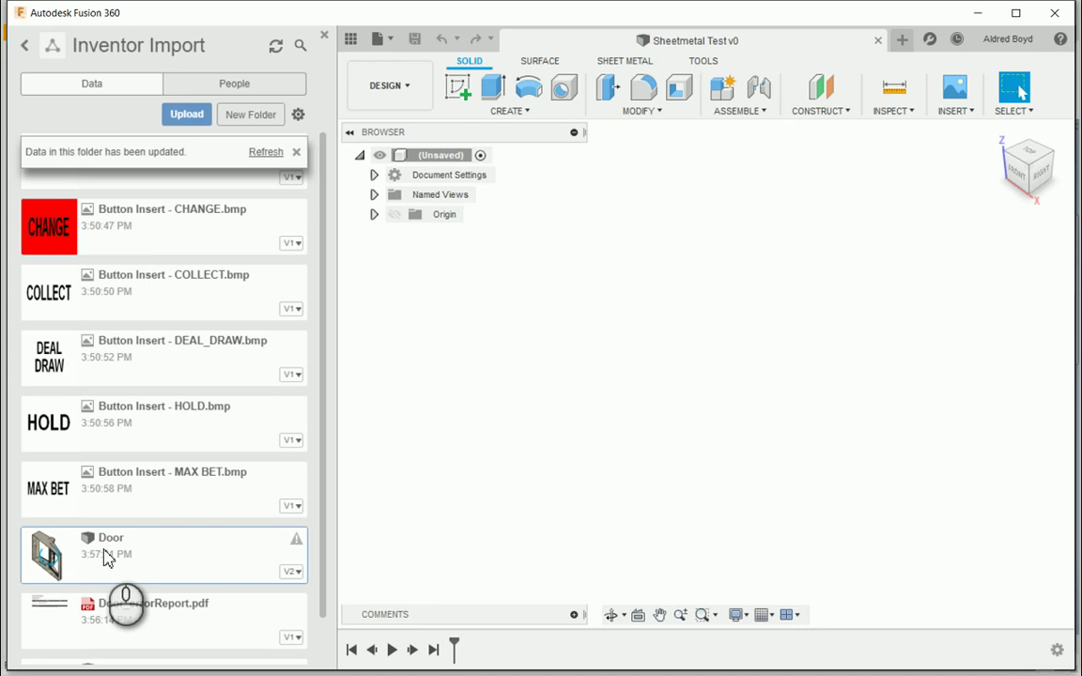
# Insert the Door design as linked component Door v2:1, keeping its original position
pyautogui.moveTo(106, 559); pyautogui.dragTo(615, 423)
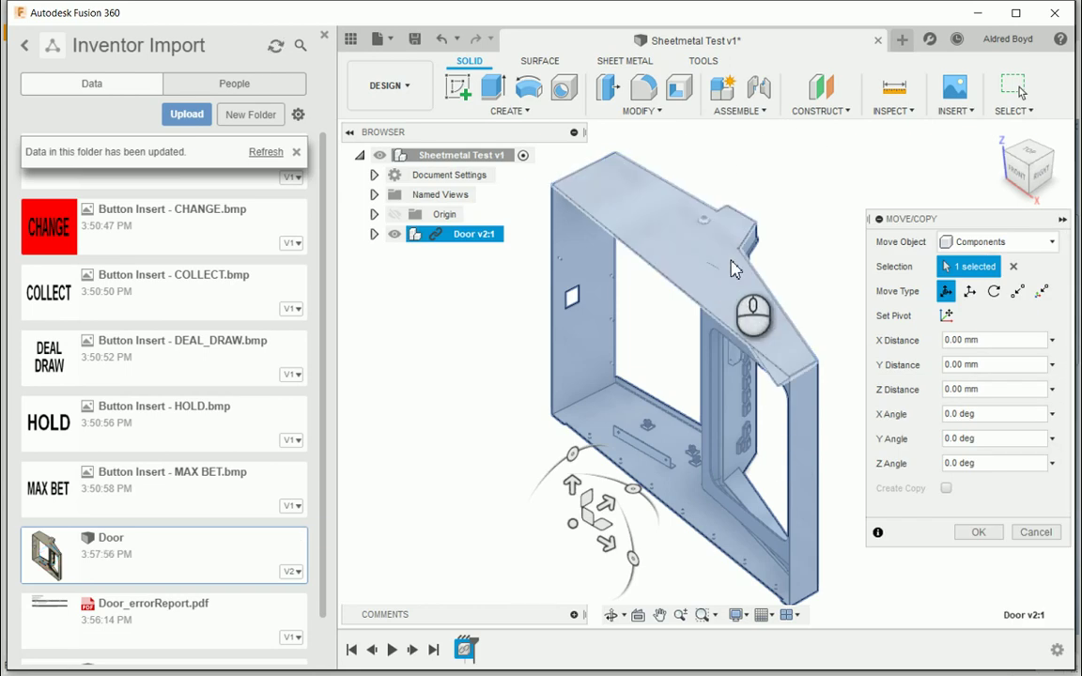
pyautogui.click(998, 534)
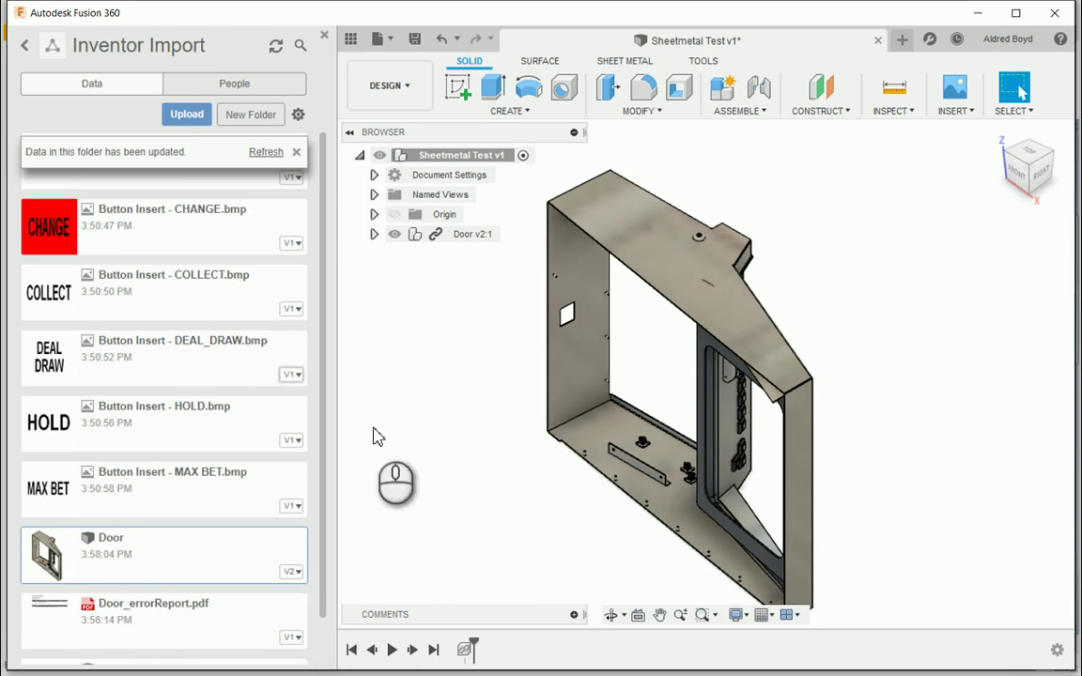
# Launch Convert to Sheet Metal from the SHEET METAL tab's CREATE menu, leaving the source unpicked
pyautogui.click(624, 60)
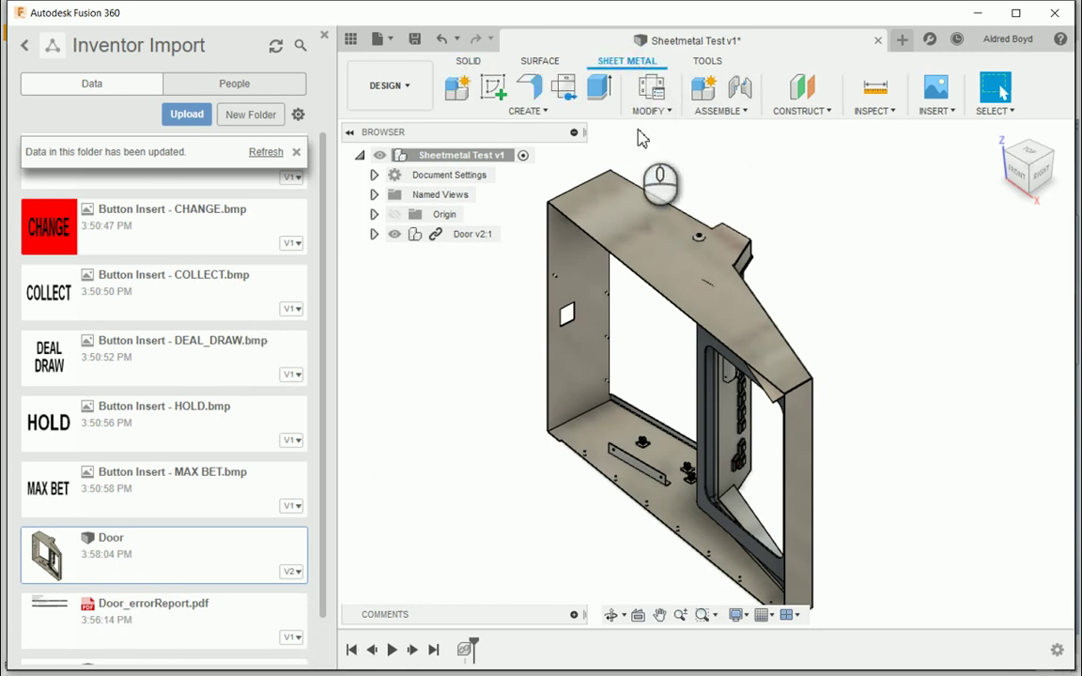
pyautogui.click(540, 113)
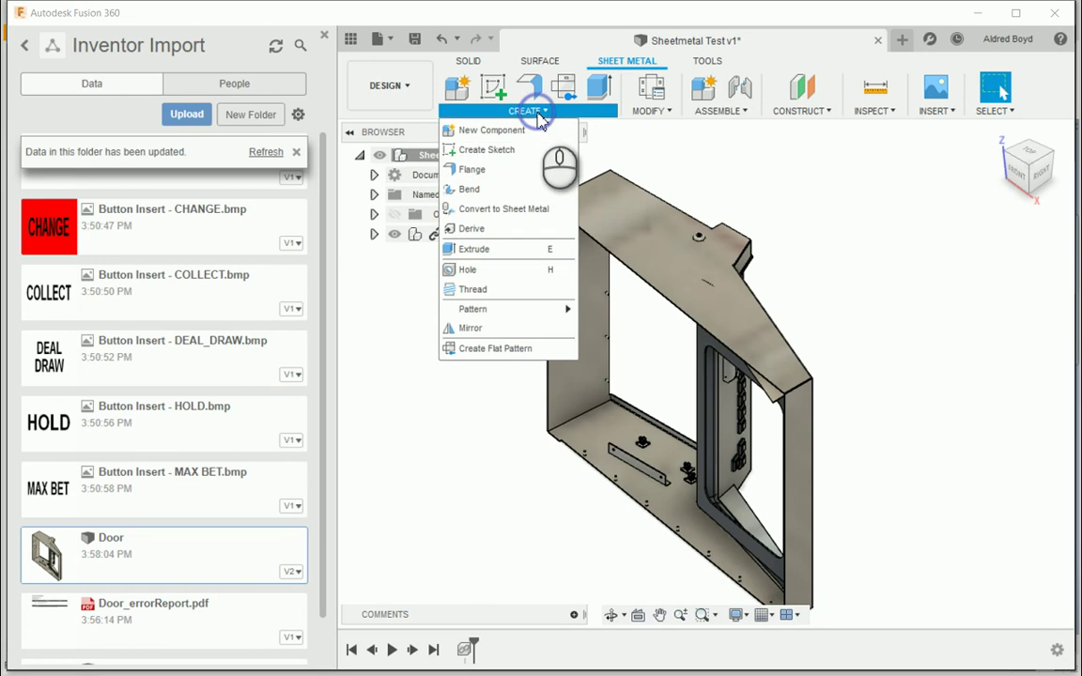
pyautogui.click(517, 218)
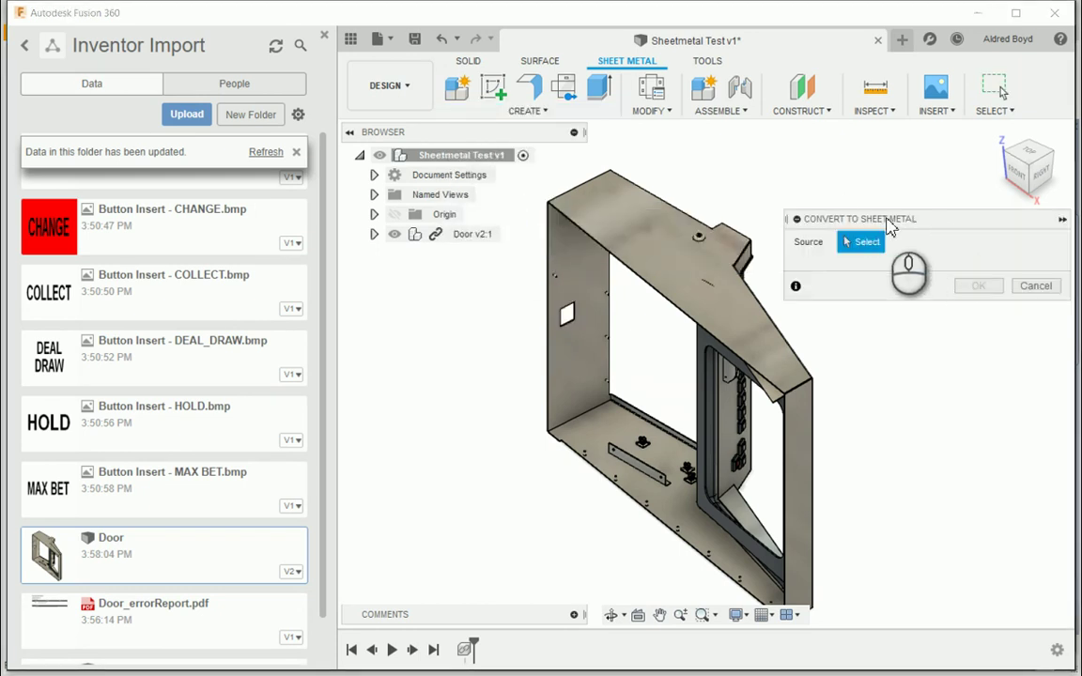
pyautogui.click(670, 274)
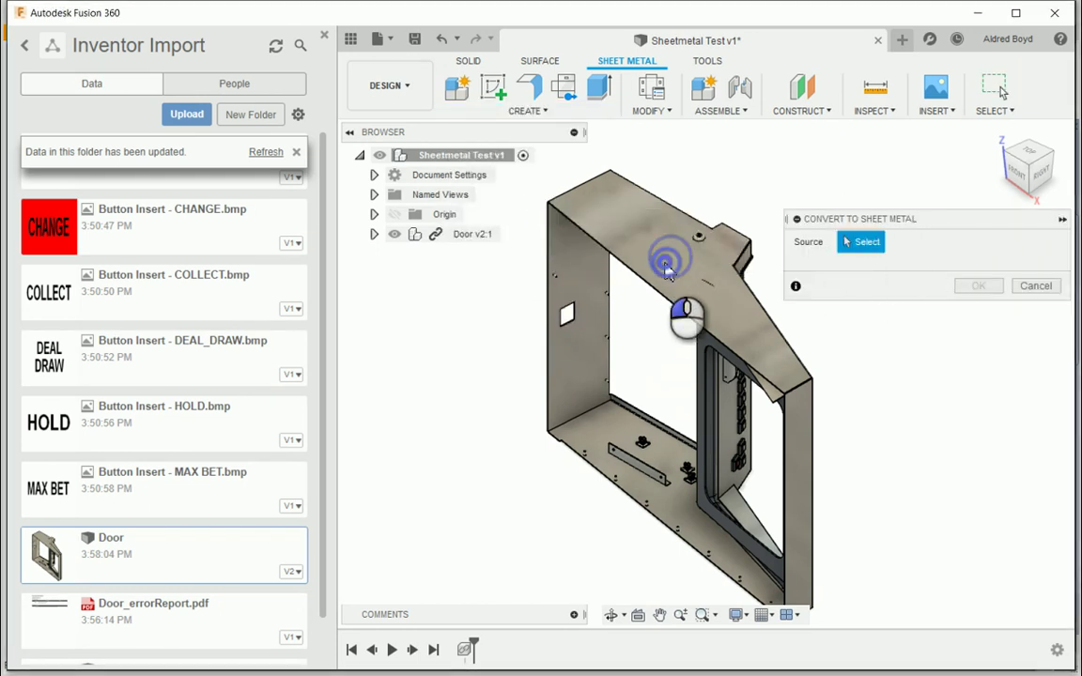
# Cancel the conversion, switch selection to whole bodies, and select the door's top plate
pyautogui.click(1040, 287)
pyautogui.click(374, 235)
pyautogui.click(684, 249)
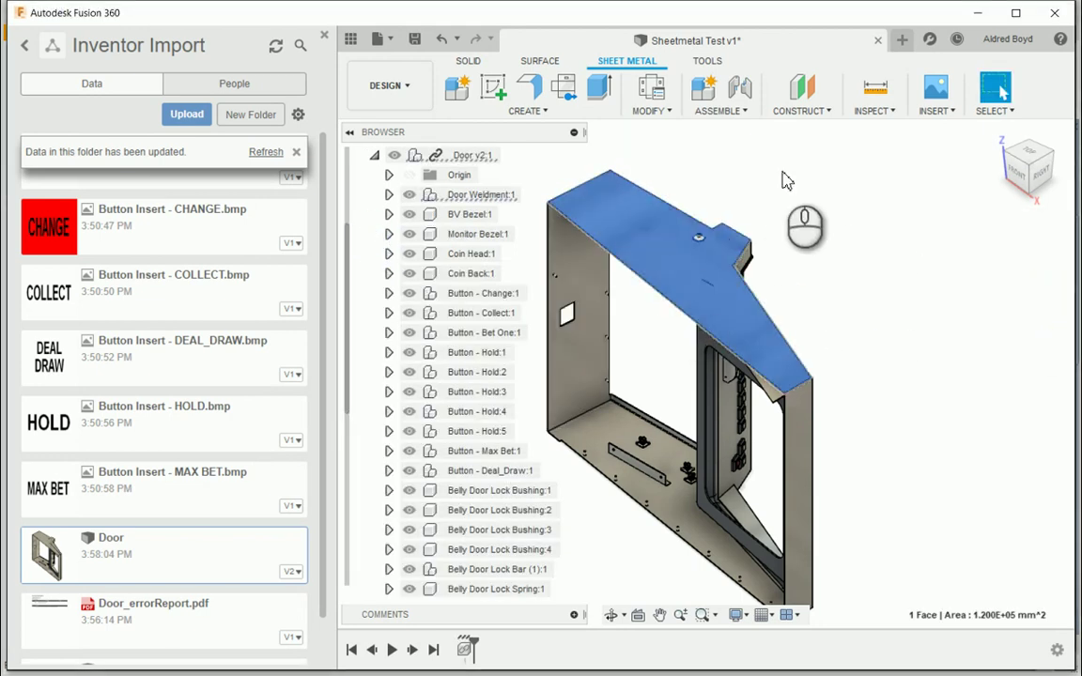
pyautogui.click(997, 110)
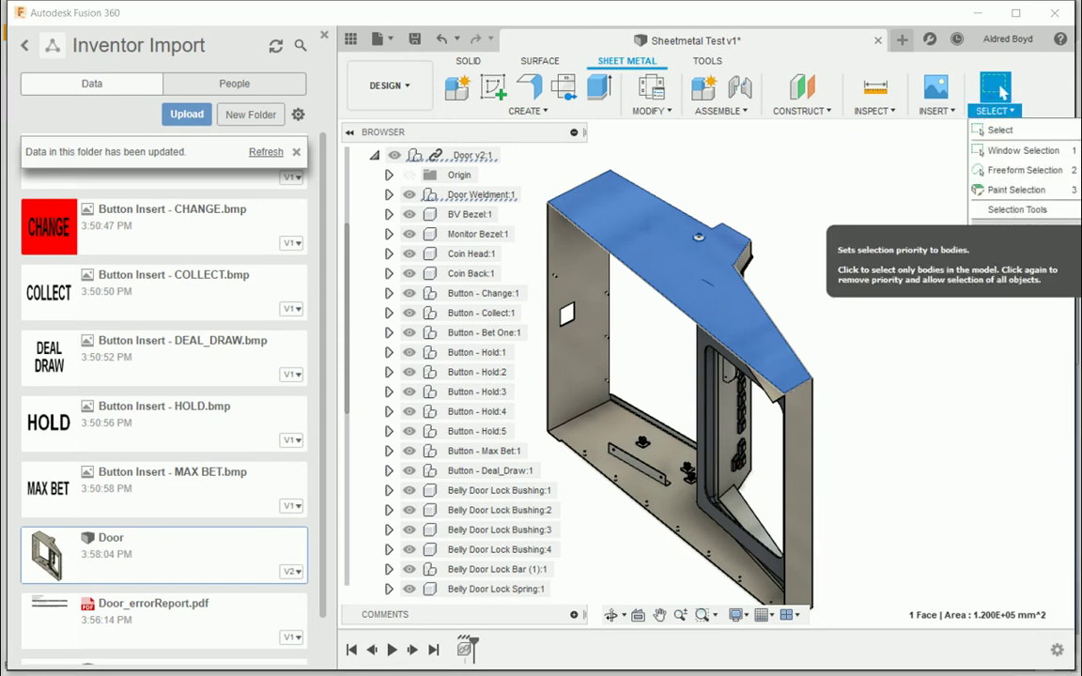
pyautogui.click(1002, 91)
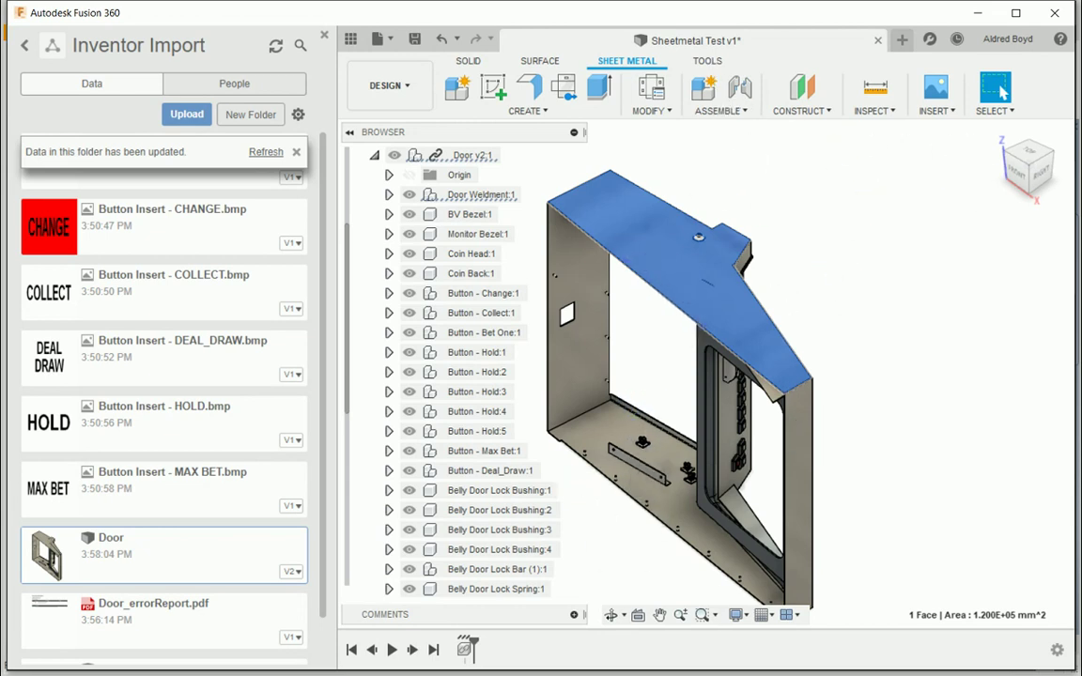
pyautogui.click(682, 364)
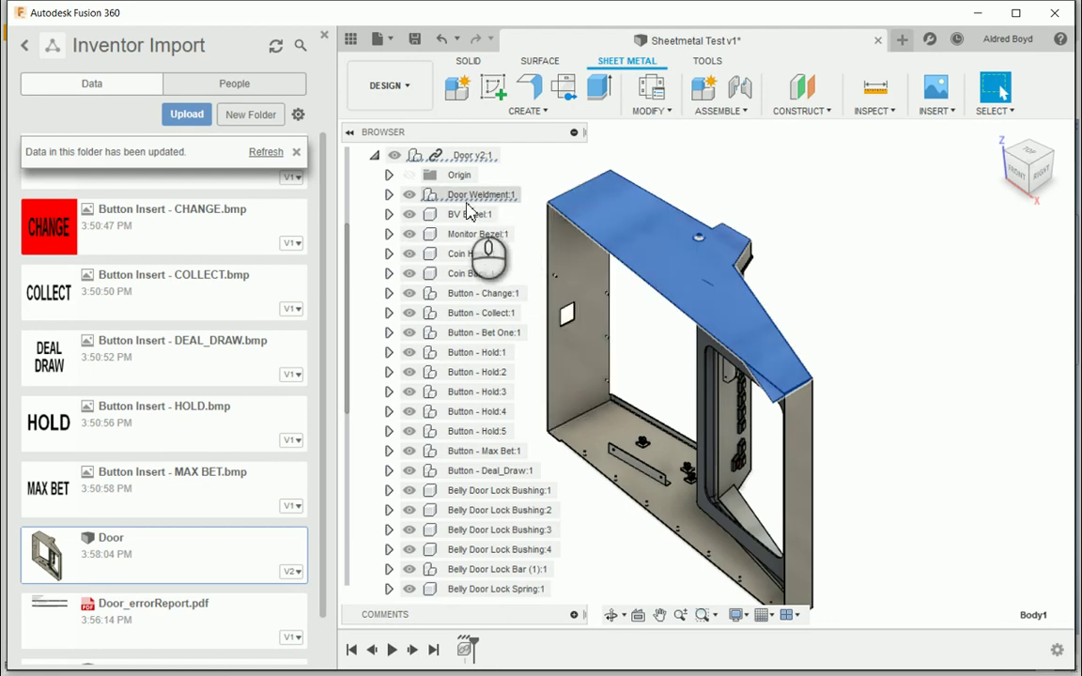
# Select Door Weldment - Right:1 in the Browser, then collapse Door Weldment:1
pyautogui.click(388, 194)
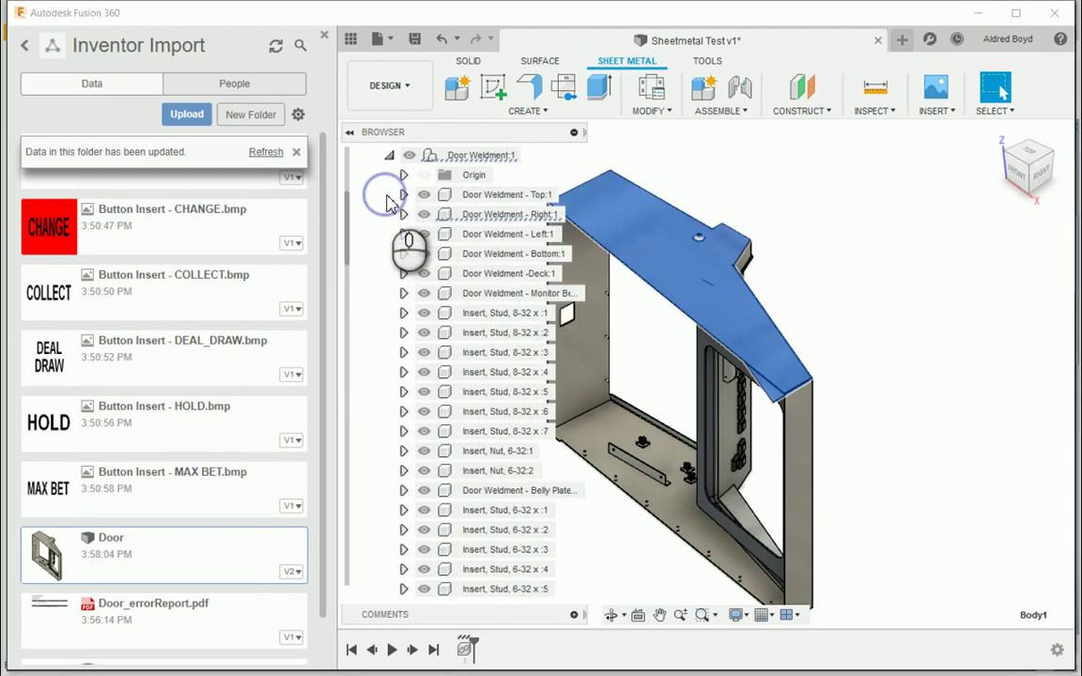
pyautogui.click(508, 216)
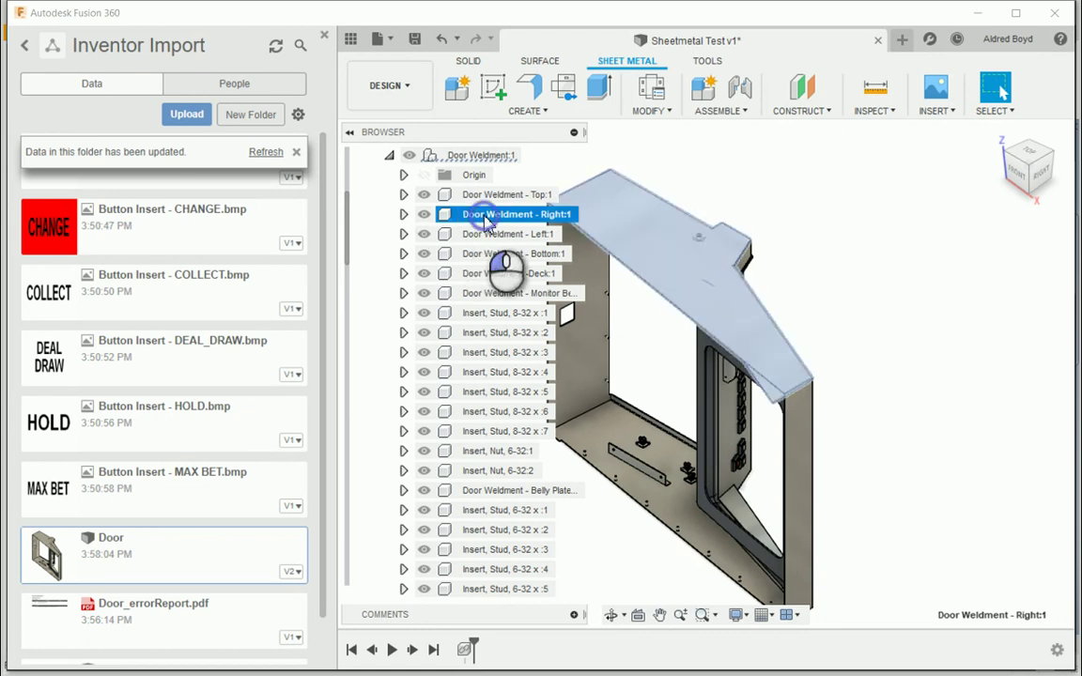
pyautogui.scroll(-1, 697, 299)
pyautogui.keyDown('shift'); pyautogui.moveTo(697, 298); pyautogui.dragTo(671, 248, button='middle'); pyautogui.keyUp('shift')
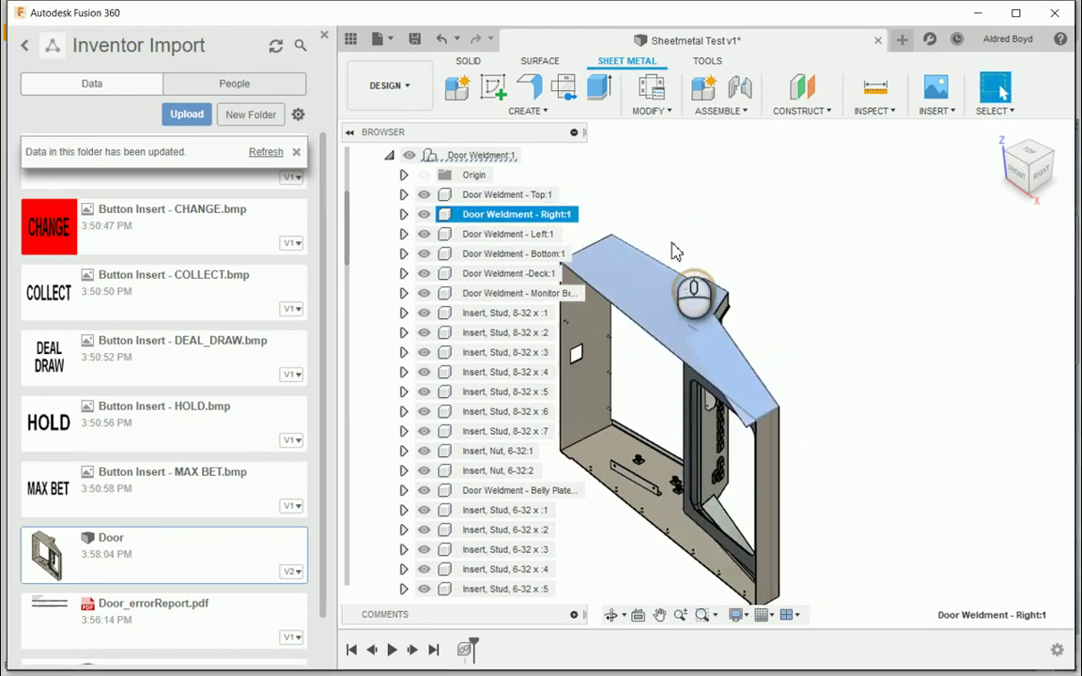
pyautogui.click(387, 155)
pyautogui.scroll(3, 449, 252)
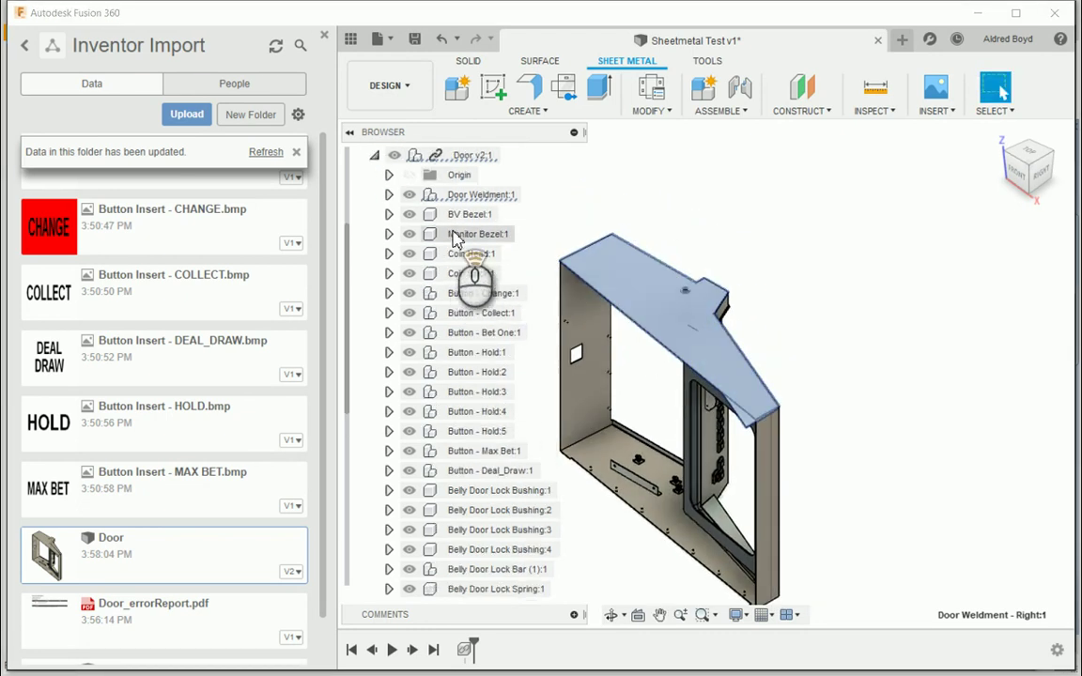
# Break the link on Door v2:1, undoing an accidental move of the top flap
pyautogui.rightClick(442, 216)
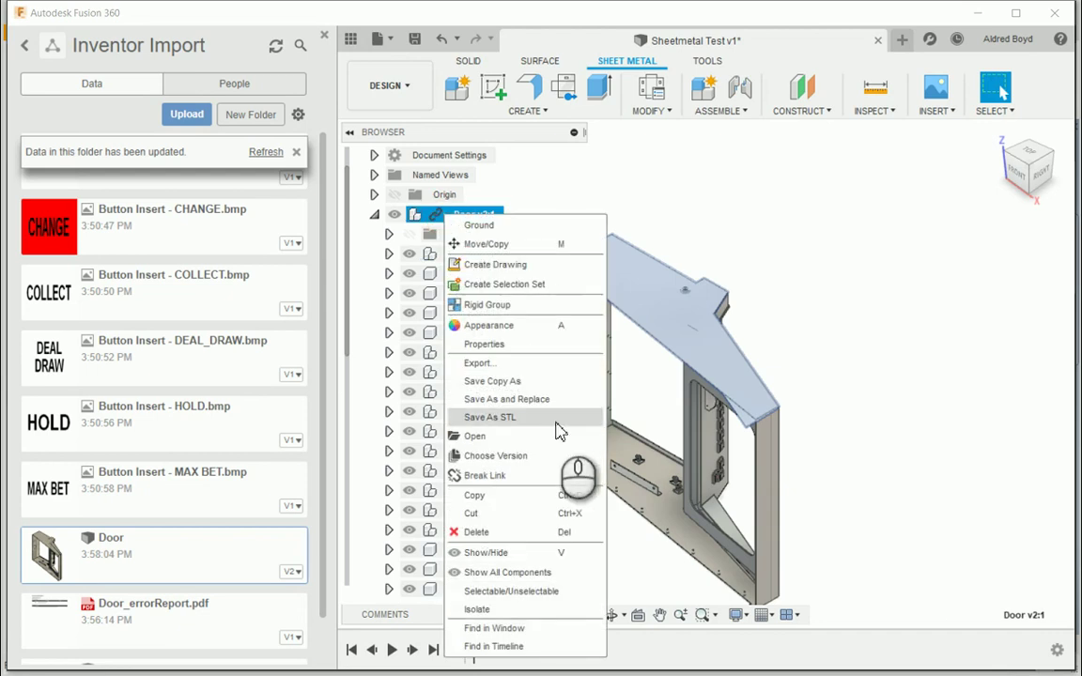
pyautogui.click(484, 475)
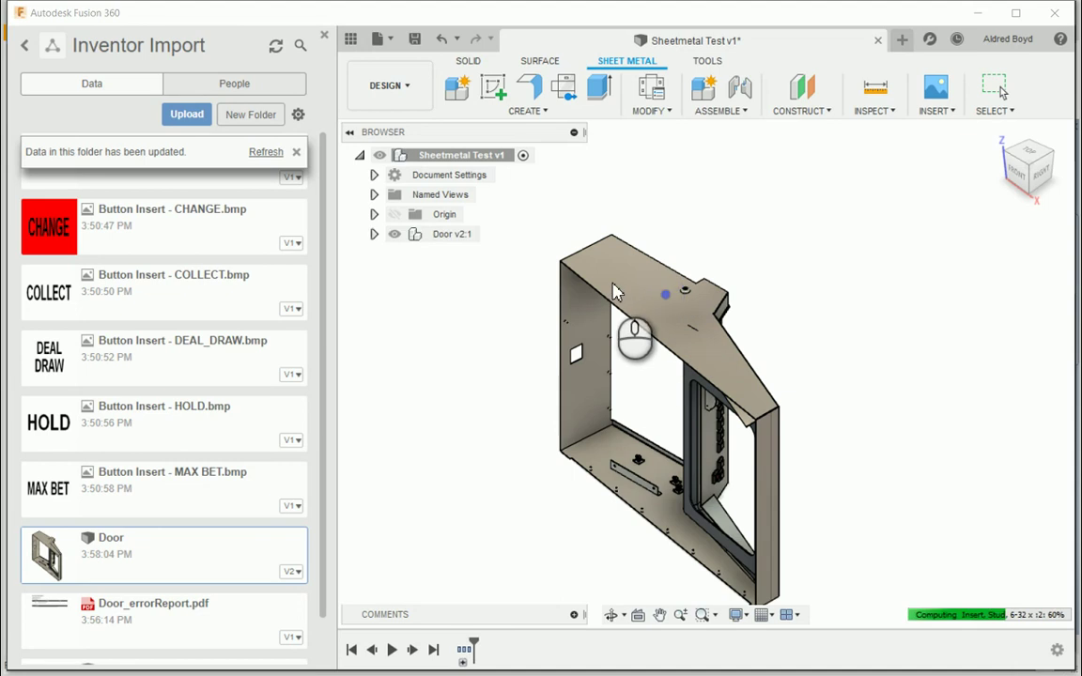
pyautogui.moveTo(644, 312)
pyautogui.mouseDown()
pyautogui.moveTo(632, 307)
pyautogui.moveTo(642, 310)
pyautogui.mouseUp()
pyautogui.click(849, 333)
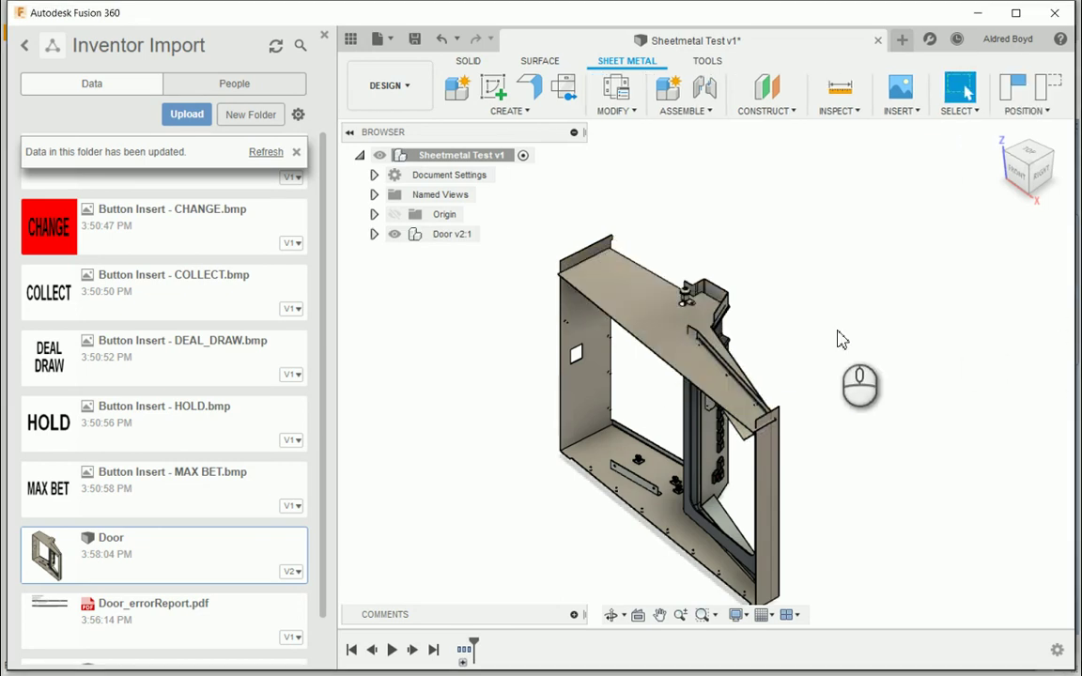
pyautogui.hotkey('ctrl', 'z')
# Expand Door v2:1 and Door Weldment:1 and select the Door Weldment - Right:1 part
pyautogui.click(664, 302)
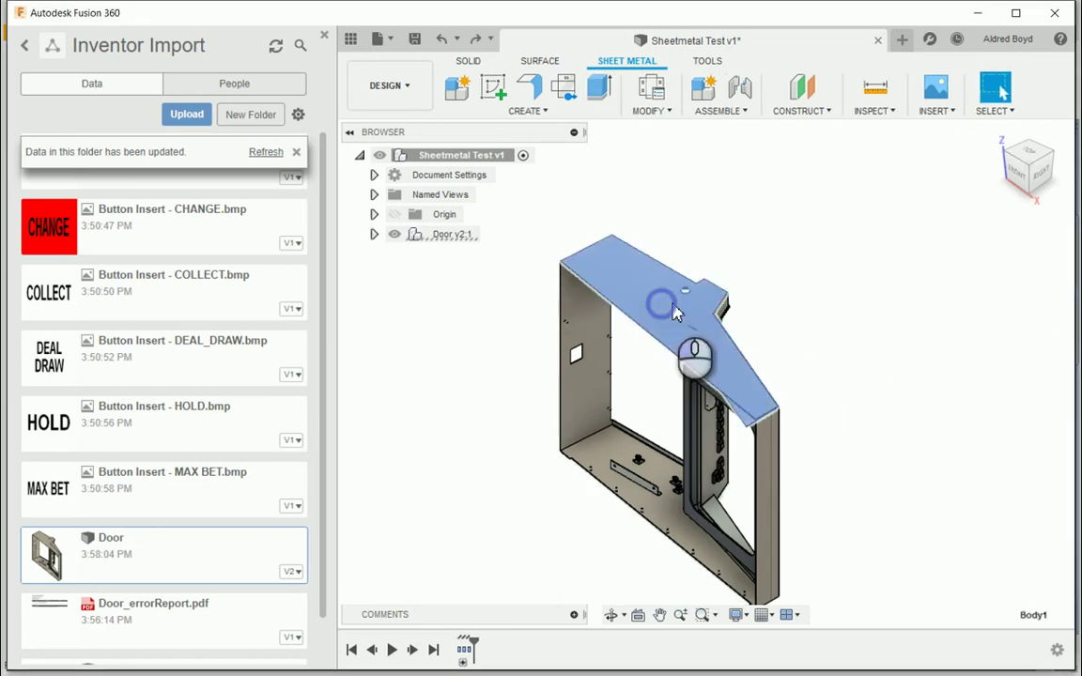
pyautogui.click(374, 234)
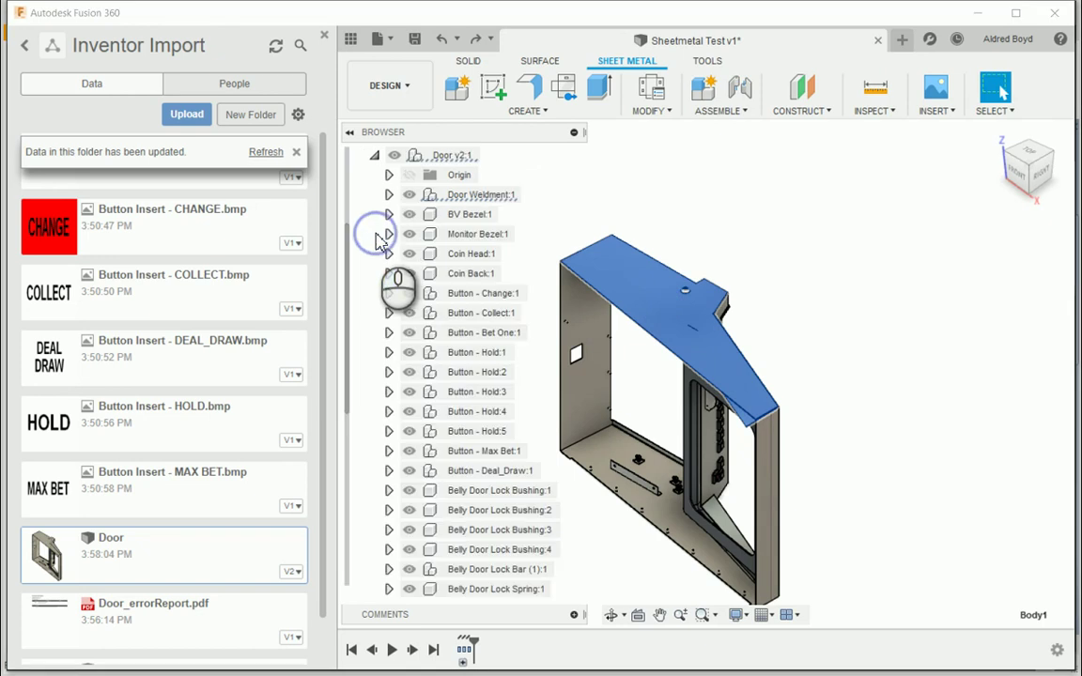
pyautogui.click(466, 197)
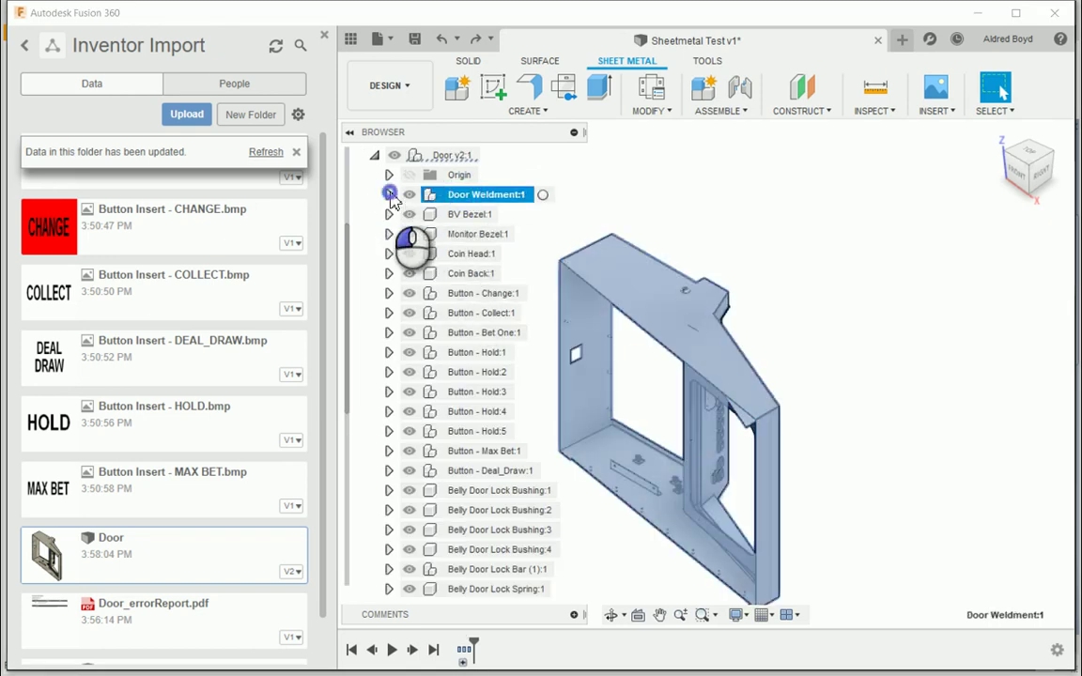
pyautogui.click(389, 194)
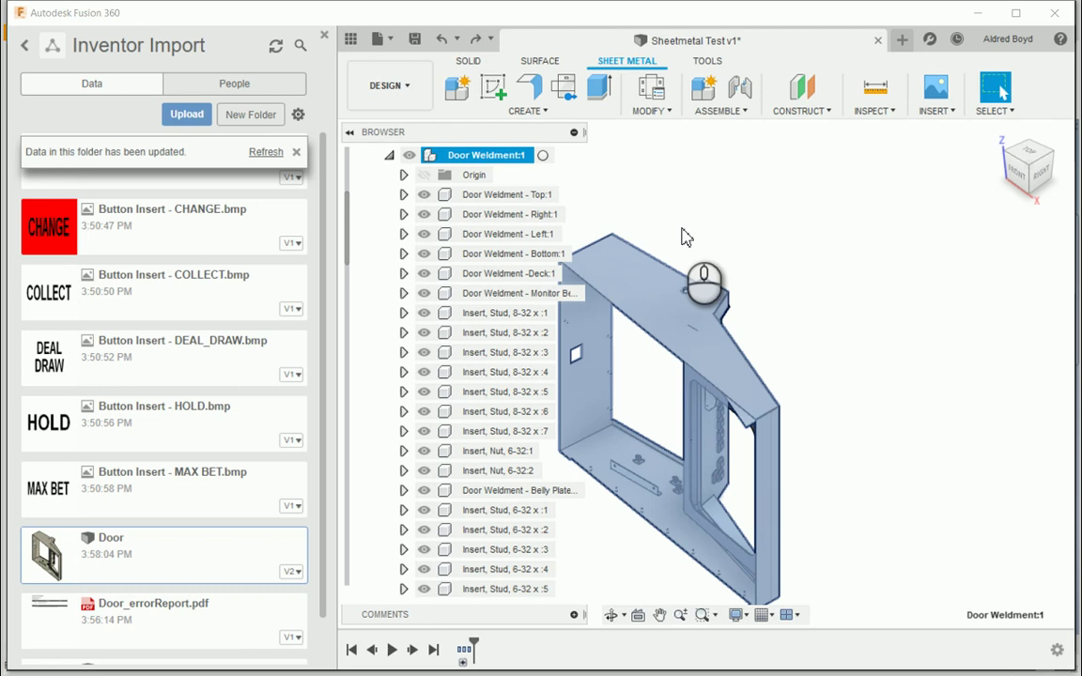
pyautogui.click(518, 221)
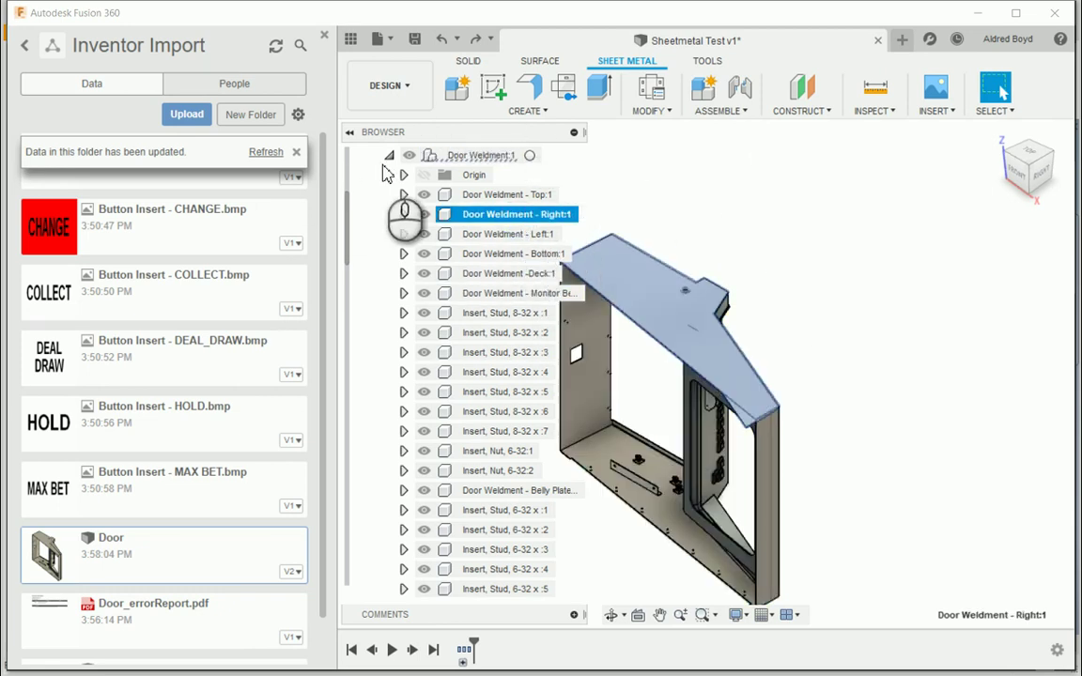
# Activate Door Weldment - Right and restart Convert to Sheet Metal, beginning source selection
pyautogui.click(526, 111)
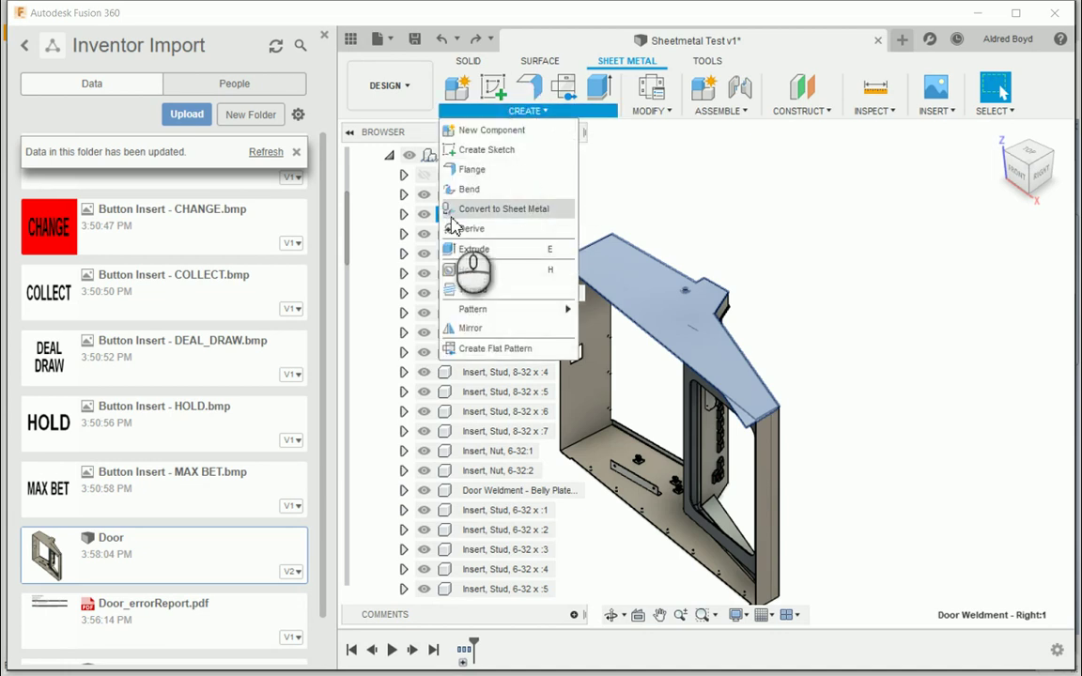
pyautogui.click(486, 212)
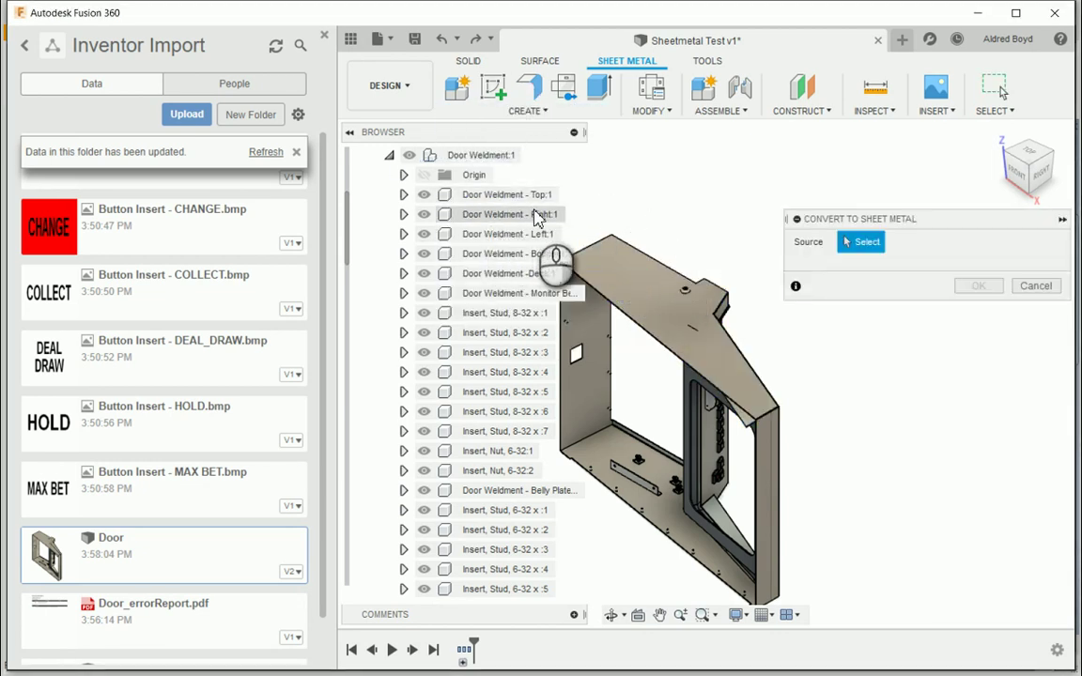
pyautogui.click(568, 214)
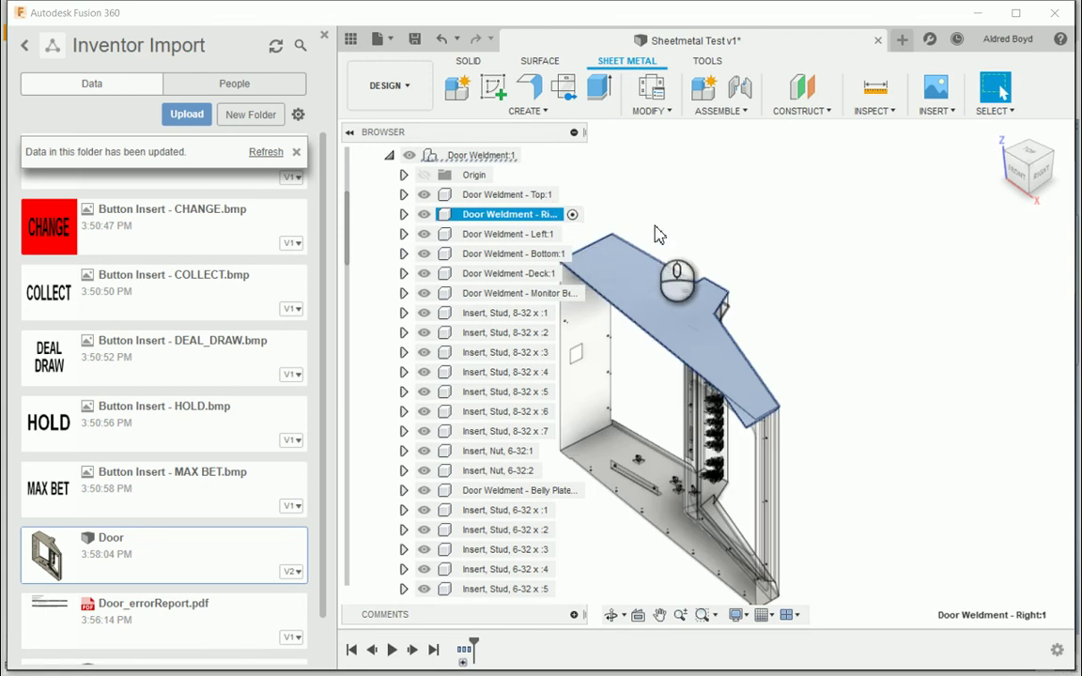
pyautogui.click(542, 113)
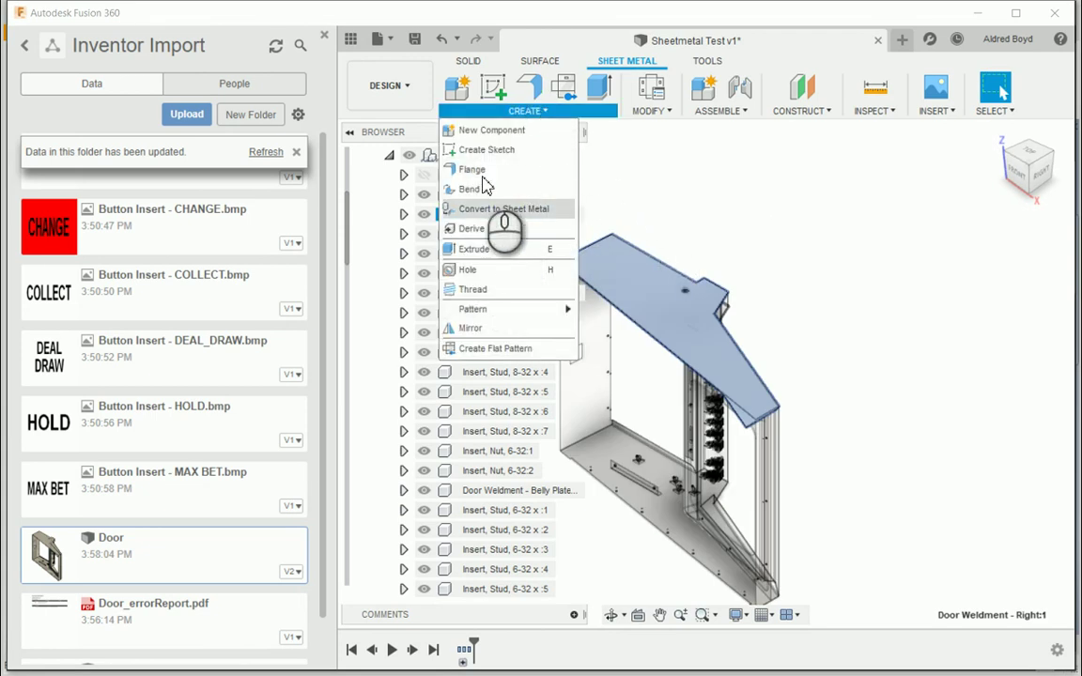
pyautogui.click(484, 209)
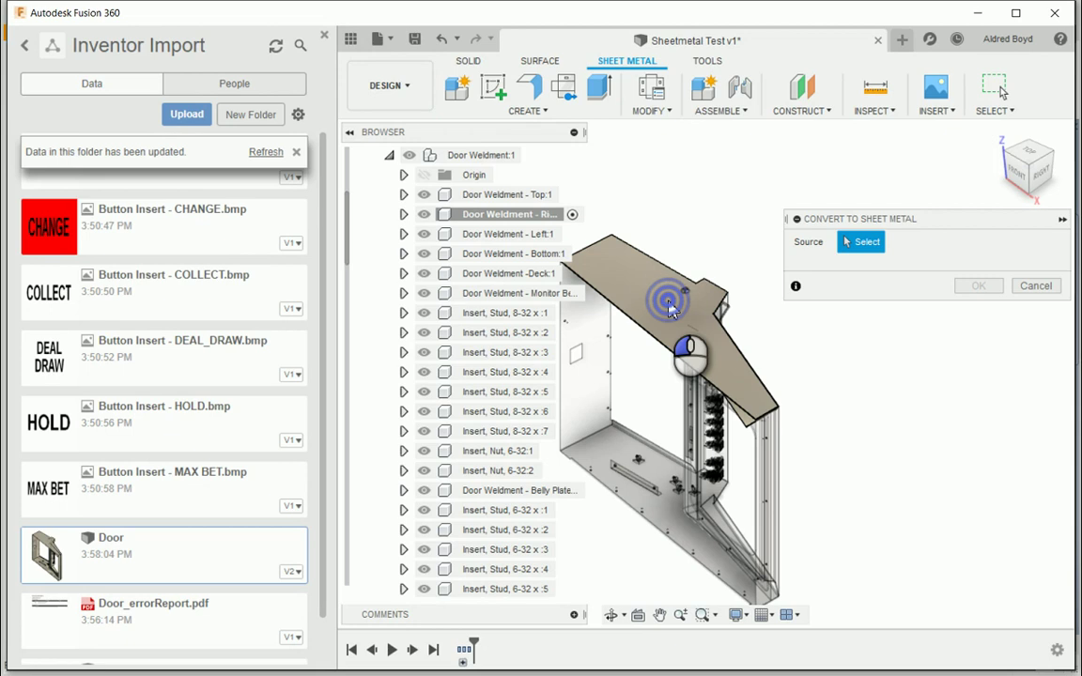
pyautogui.click(857, 246)
pyautogui.click(697, 319)
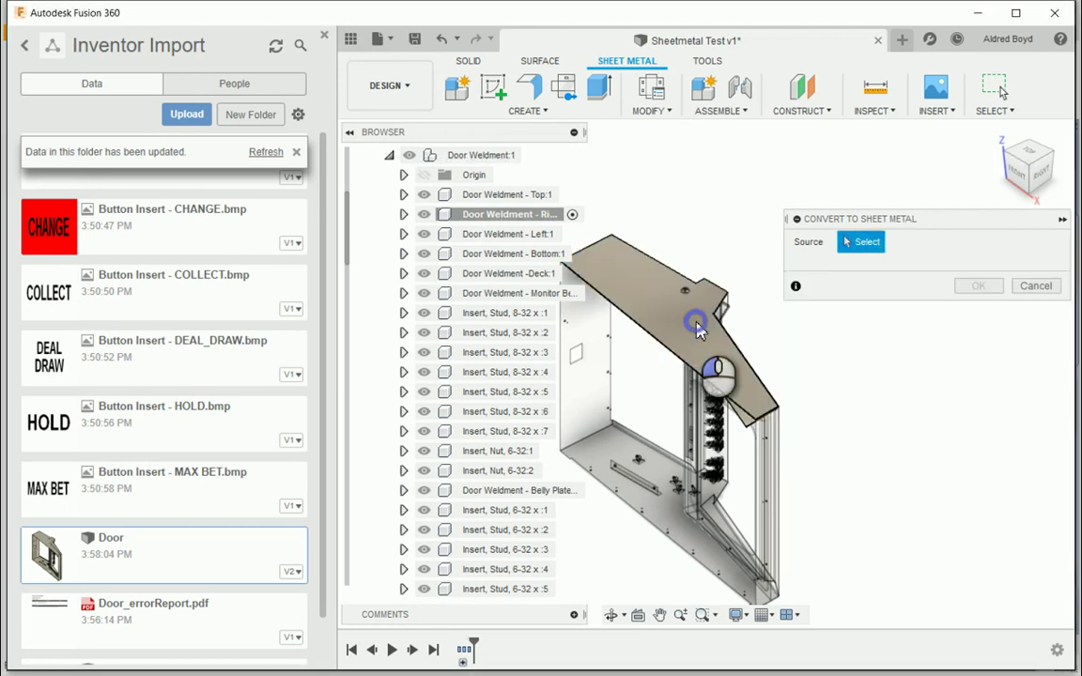
pyautogui.click(849, 241)
# Pick the top face as source, apply the Steel (mm) rule, and confirm at 1.588 mm
pyautogui.click(684, 319)
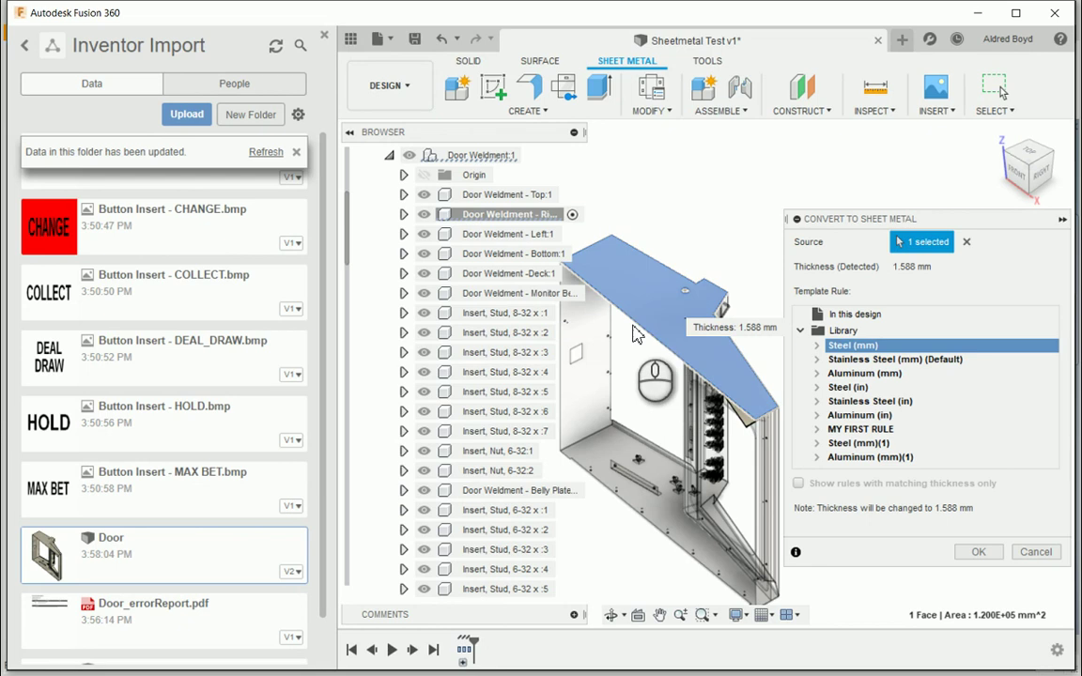
pyautogui.keyDown('shift'); pyautogui.moveTo(635, 334); pyautogui.dragTo(690, 309, button='middle'); pyautogui.keyUp('shift')
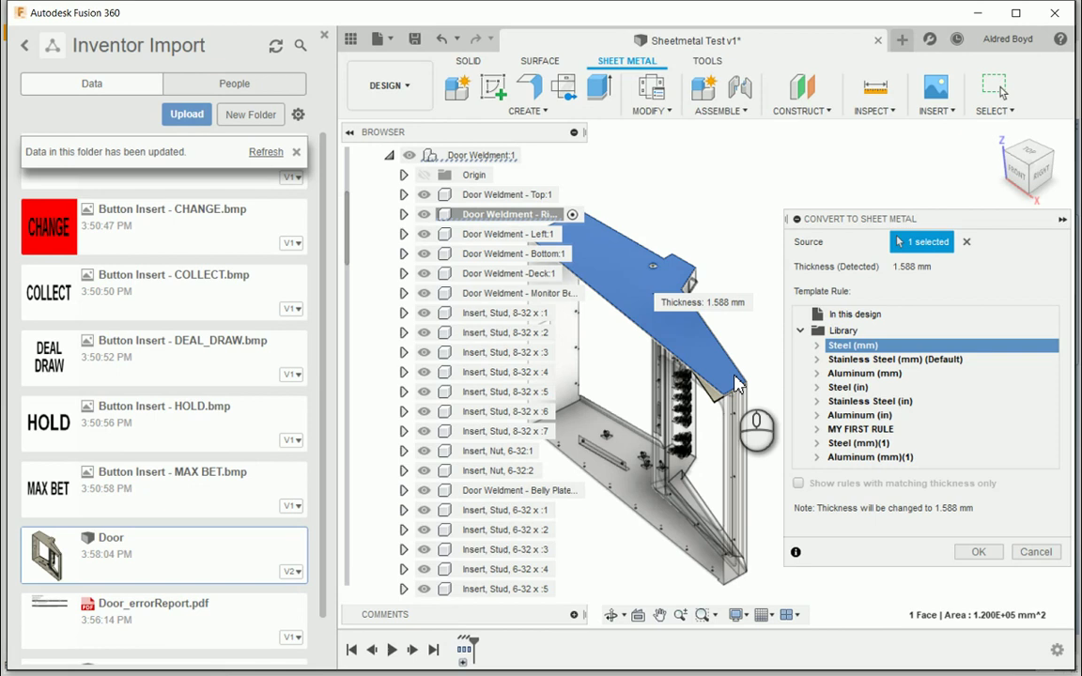
pyautogui.keyDown('shift'); pyautogui.moveTo(638, 338); pyautogui.dragTo(699, 349, button='middle'); pyautogui.keyUp('shift')
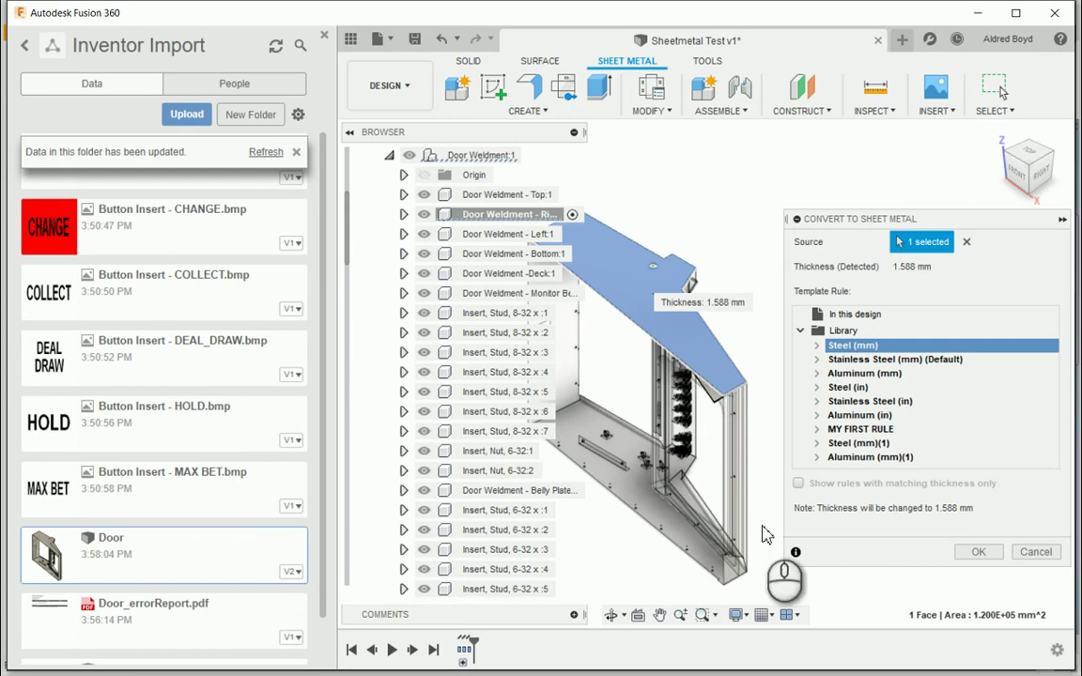
pyautogui.click(817, 346)
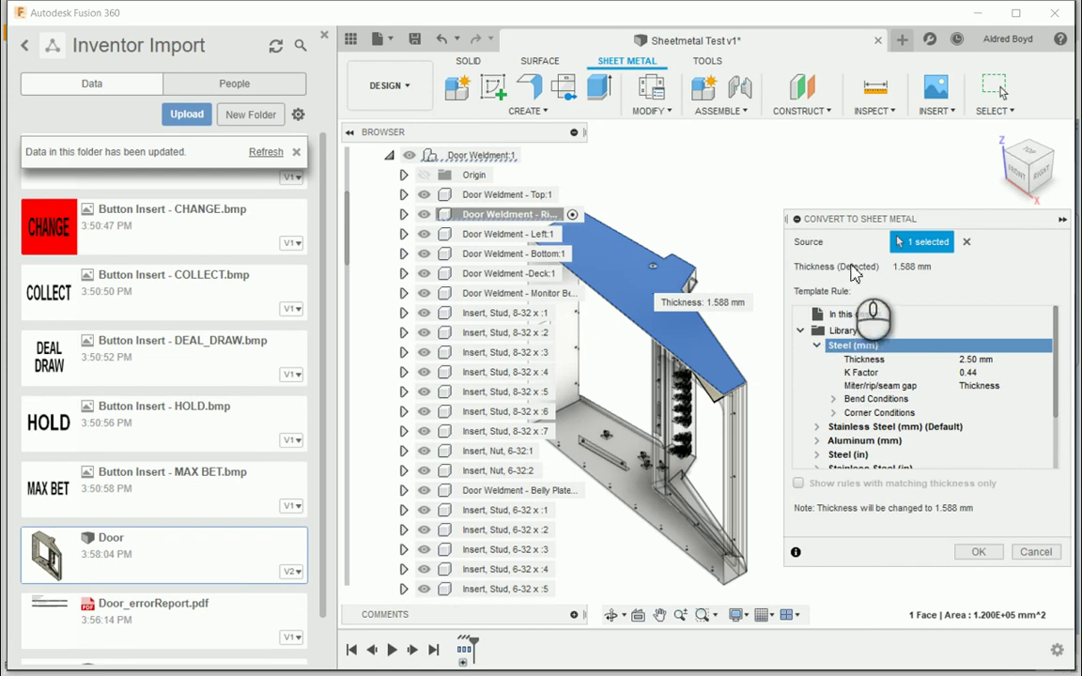
pyautogui.click(816, 345)
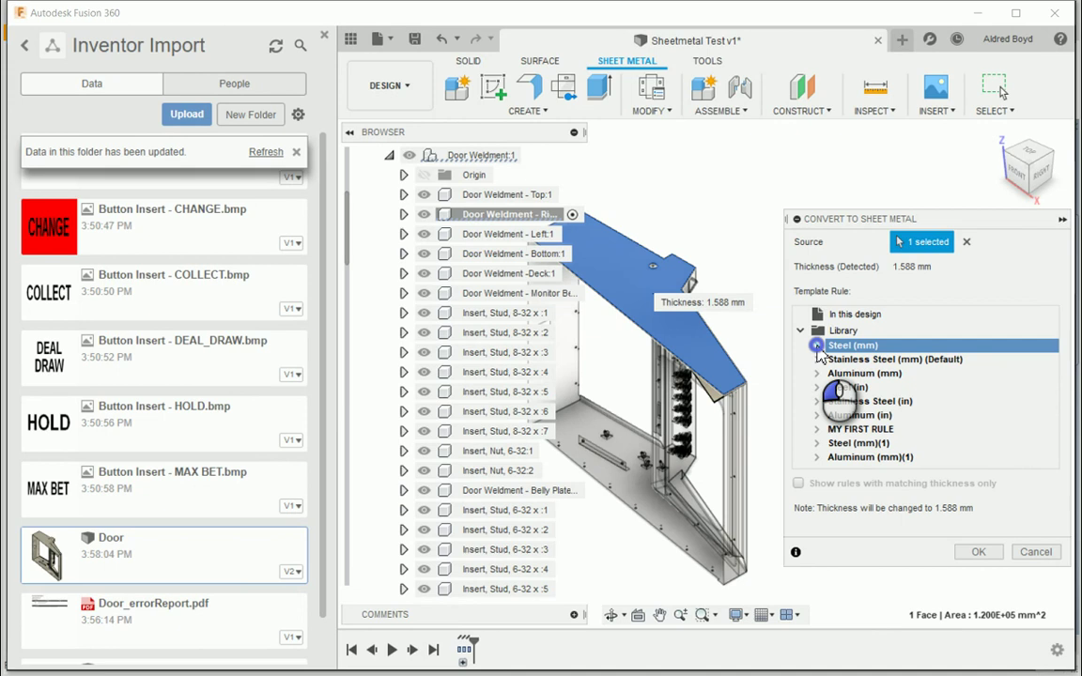
pyautogui.click(817, 346)
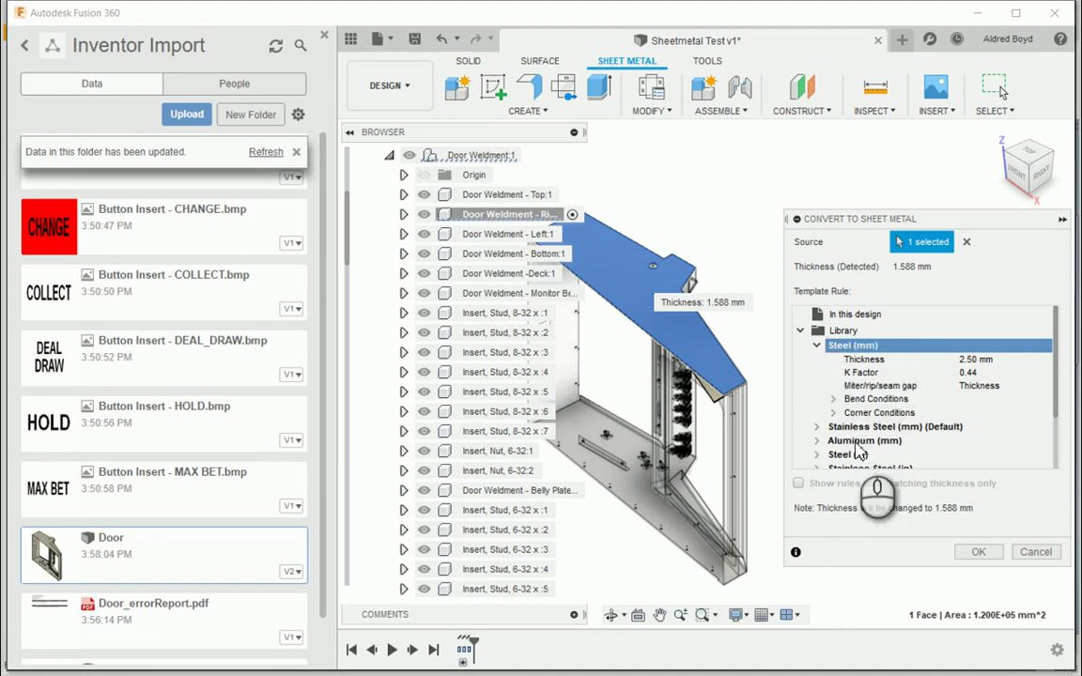
pyautogui.click(978, 552)
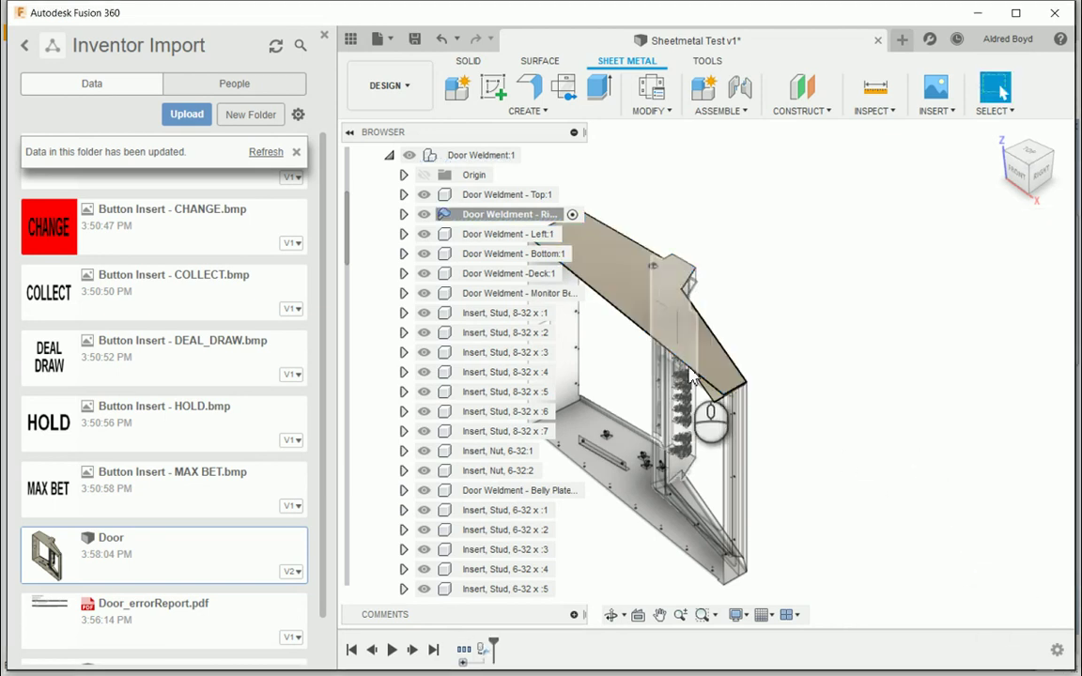
# Create a flat pattern of Door Weldment - Right with its top face stationary
pyautogui.moveTo(717, 333); pyautogui.dragTo(784, 310, button='middle')
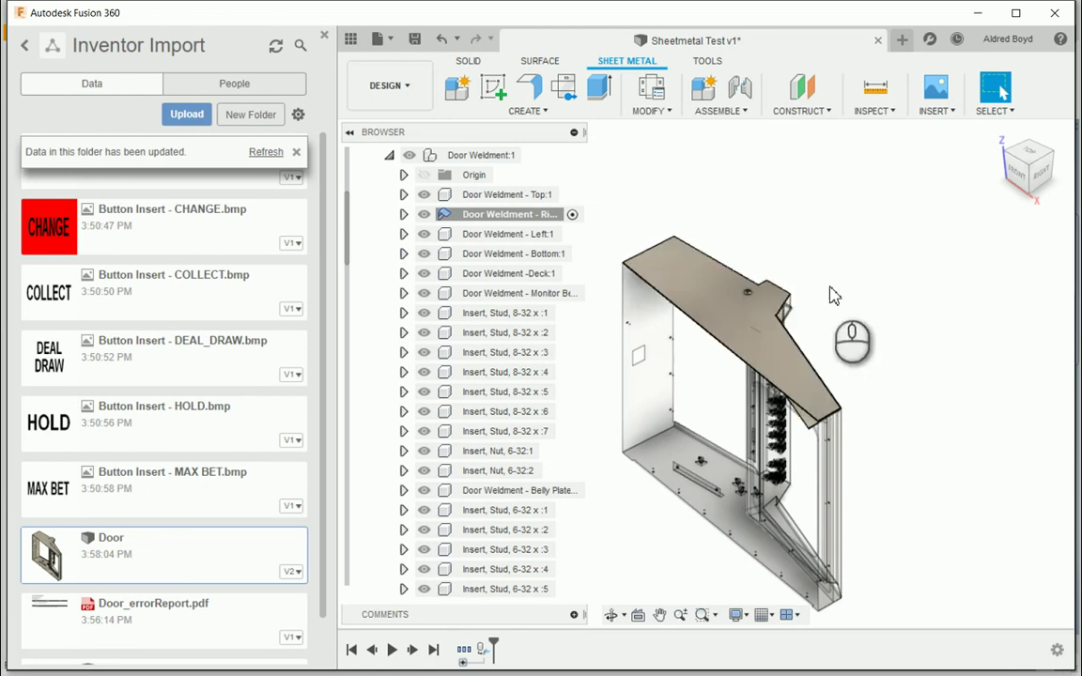
pyautogui.click(563, 89)
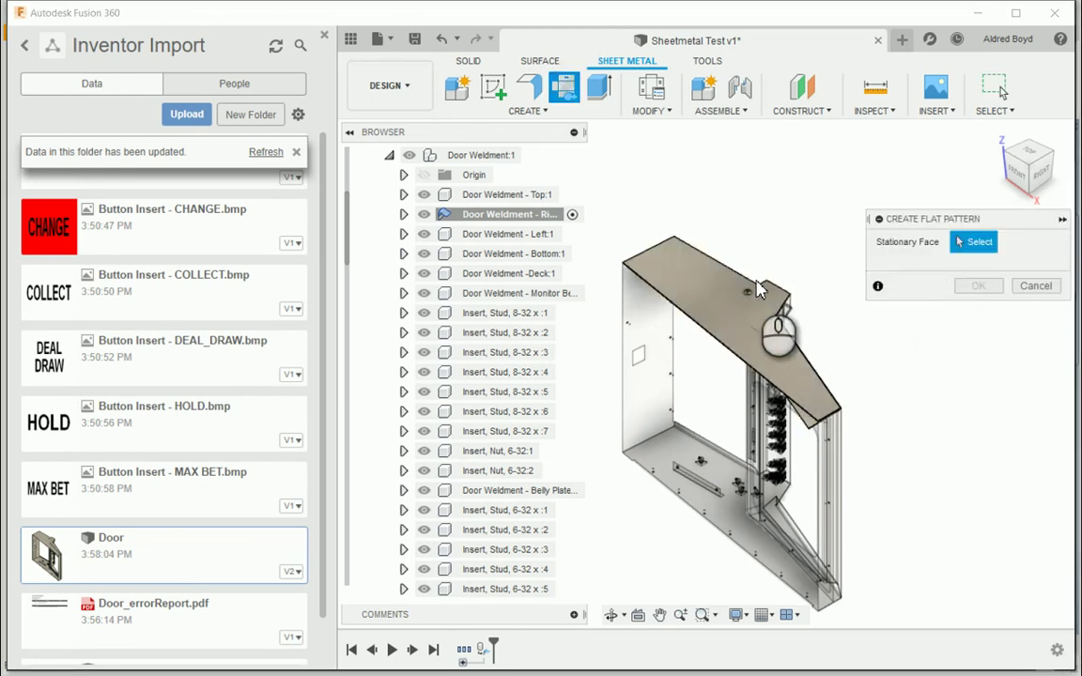
pyautogui.click(705, 292)
pyautogui.click(977, 285)
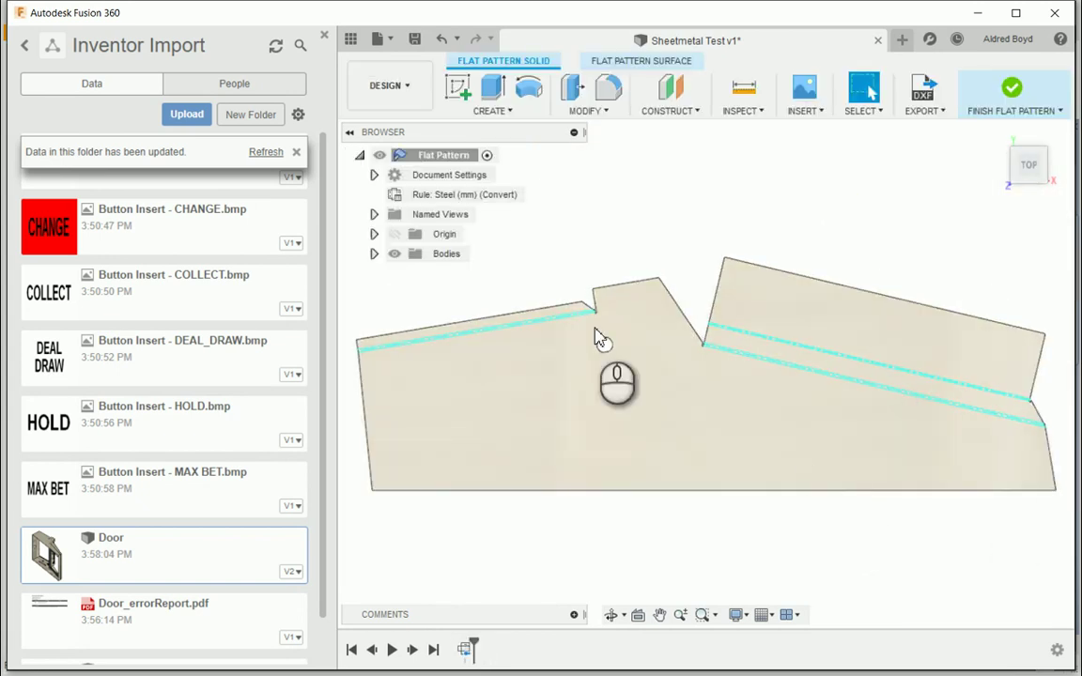
pyautogui.keyDown('shift'); pyautogui.moveTo(617, 474); pyautogui.dragTo(715, 343, button='middle'); pyautogui.keyUp('shift')
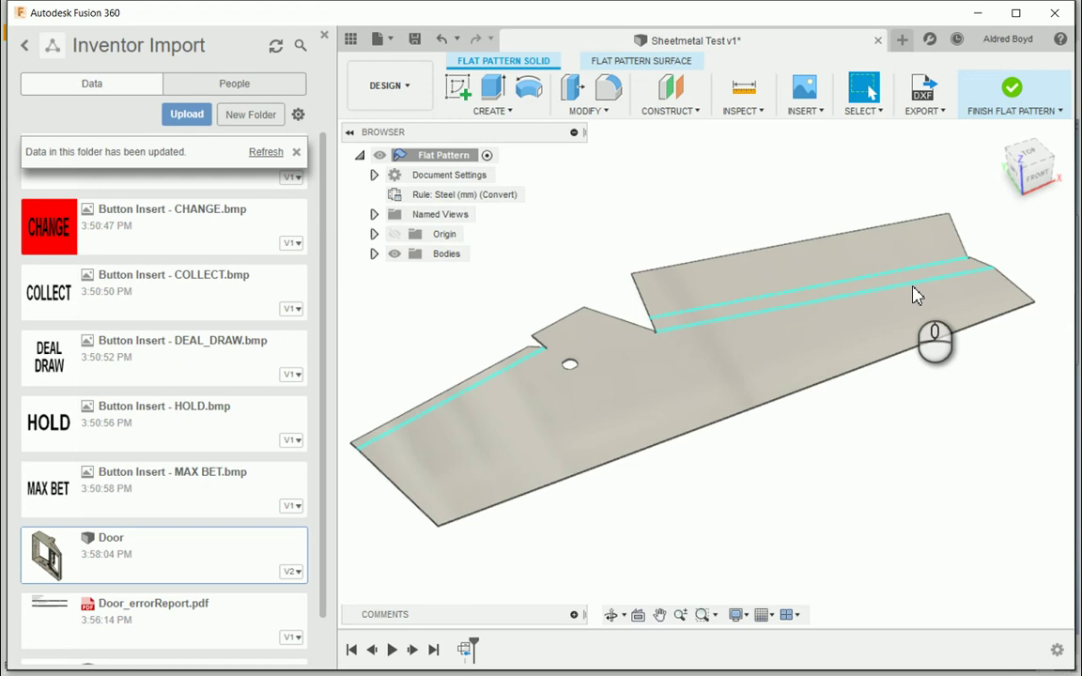